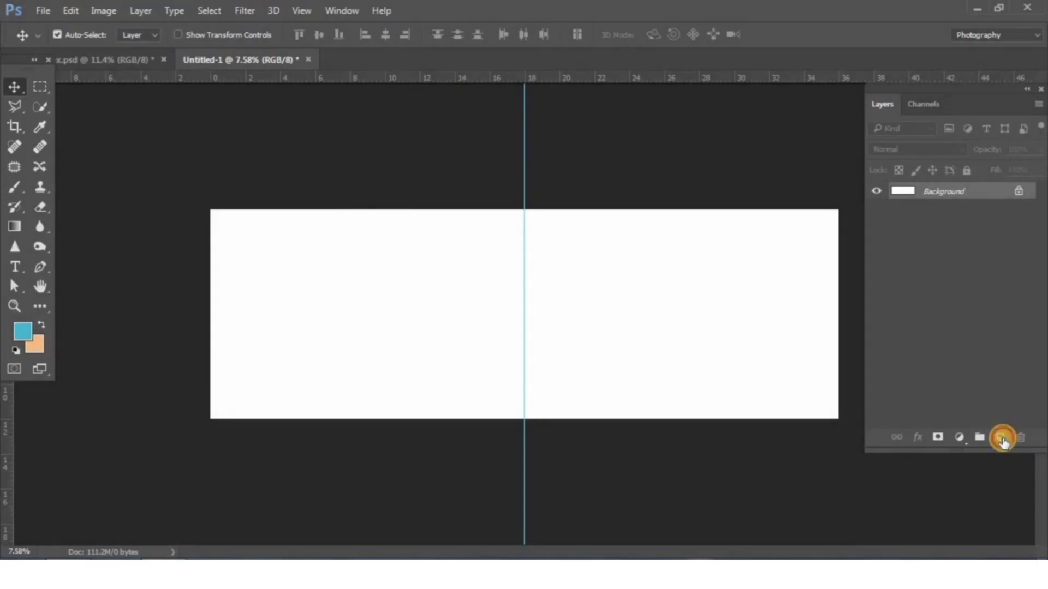
Fill the new layer with a linear gradient fading from blue at the canvas's upper edge to transparent at its lower edge
click(13, 230)
click(117, 35)
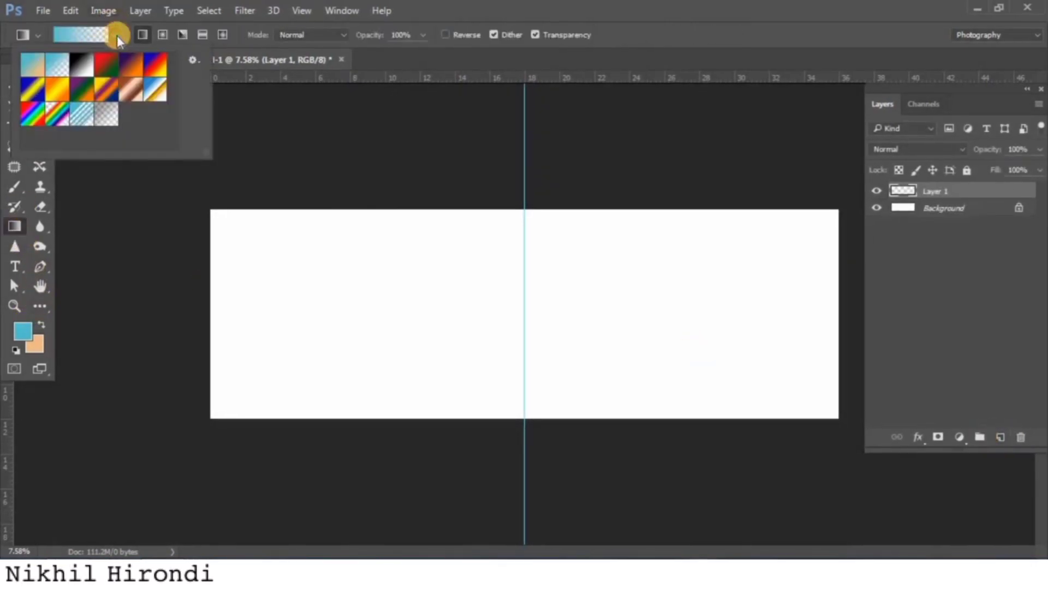
drag(534, 196, 538, 454)
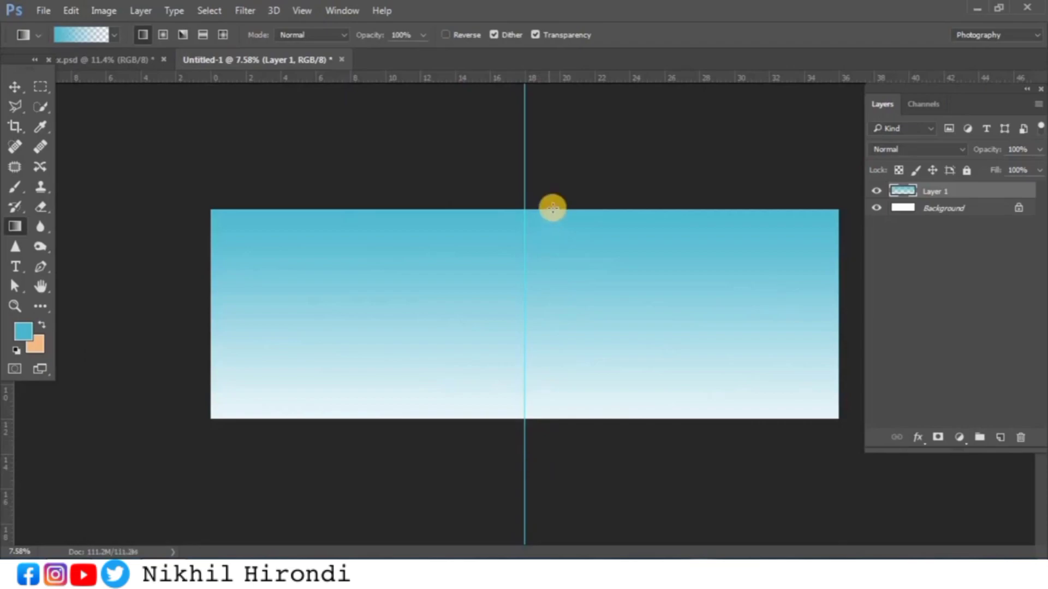
click(15, 86)
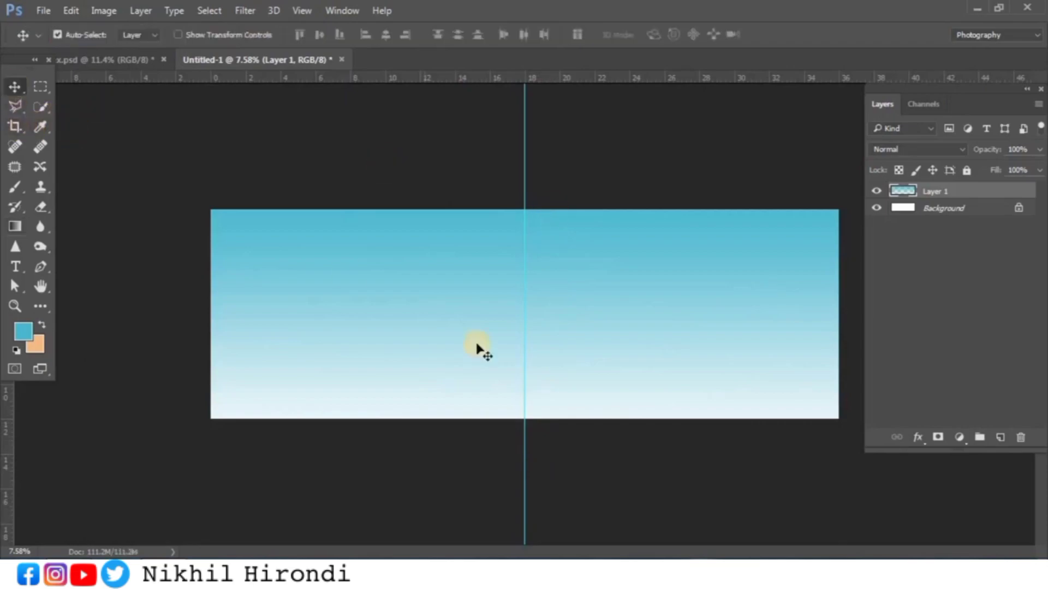
Copy the cut-out couple from 67723efd96710af6e4725e25b9d771d8.psd in D:\wedding photo onto the spread's right-hand page and close the source file
key(ctrl+0)
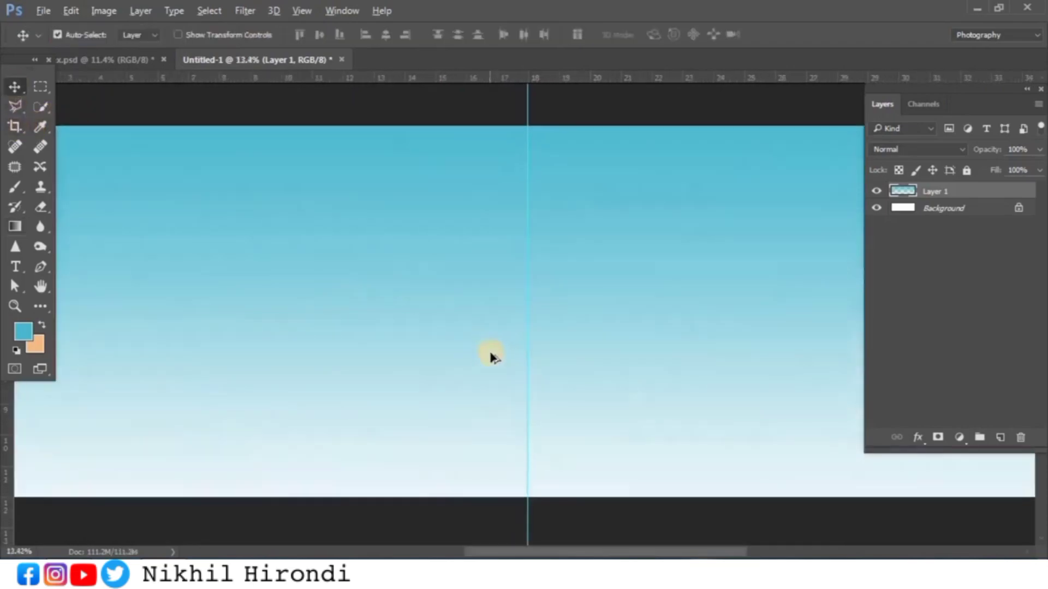
drag(571, 551, 653, 553)
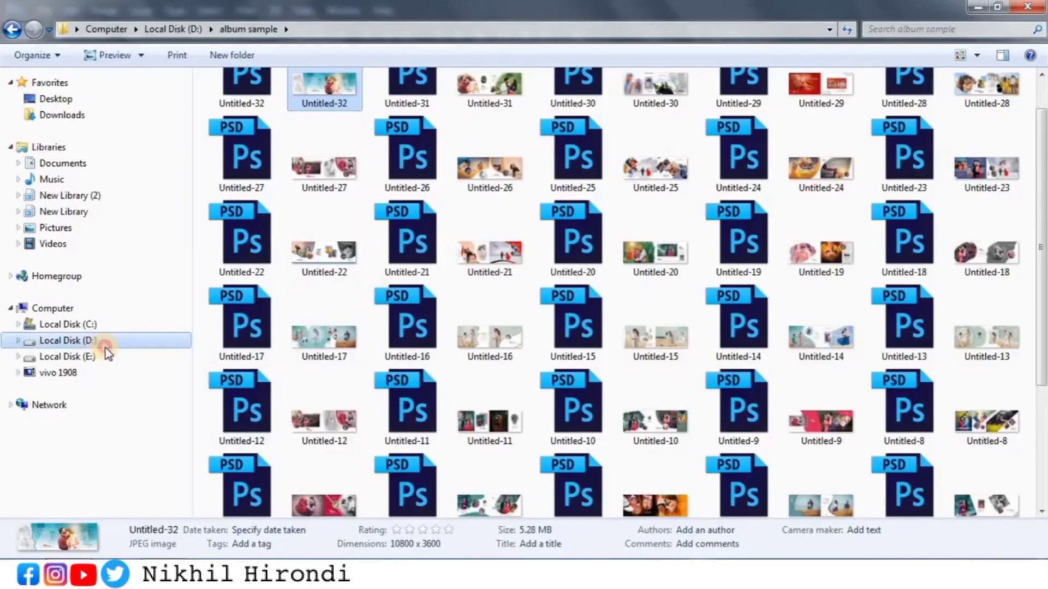
click(103, 343)
double_click(404, 225)
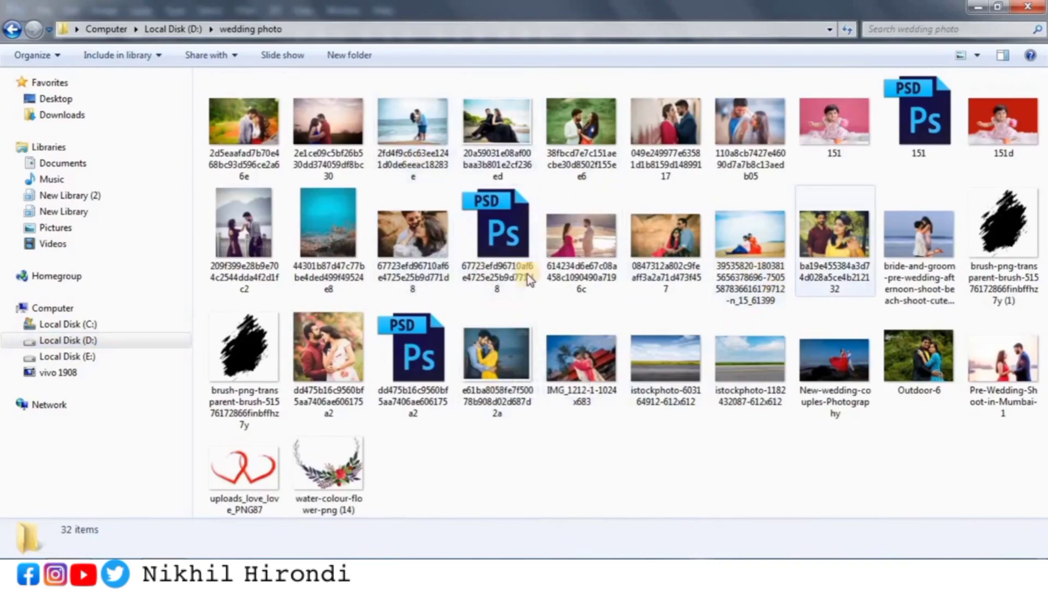
drag(527, 274, 509, 56)
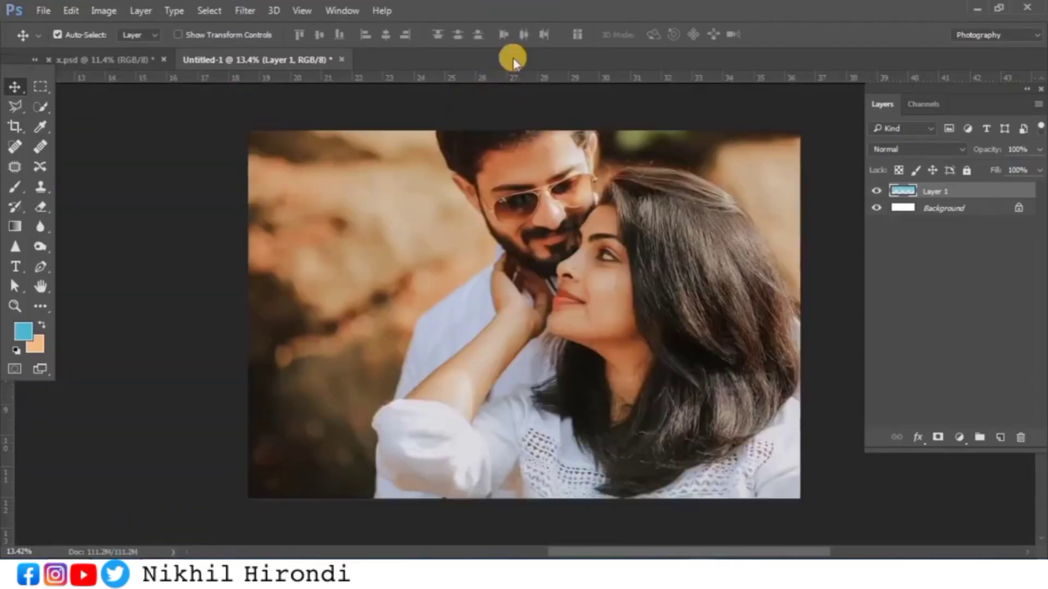
drag(594, 254, 672, 240)
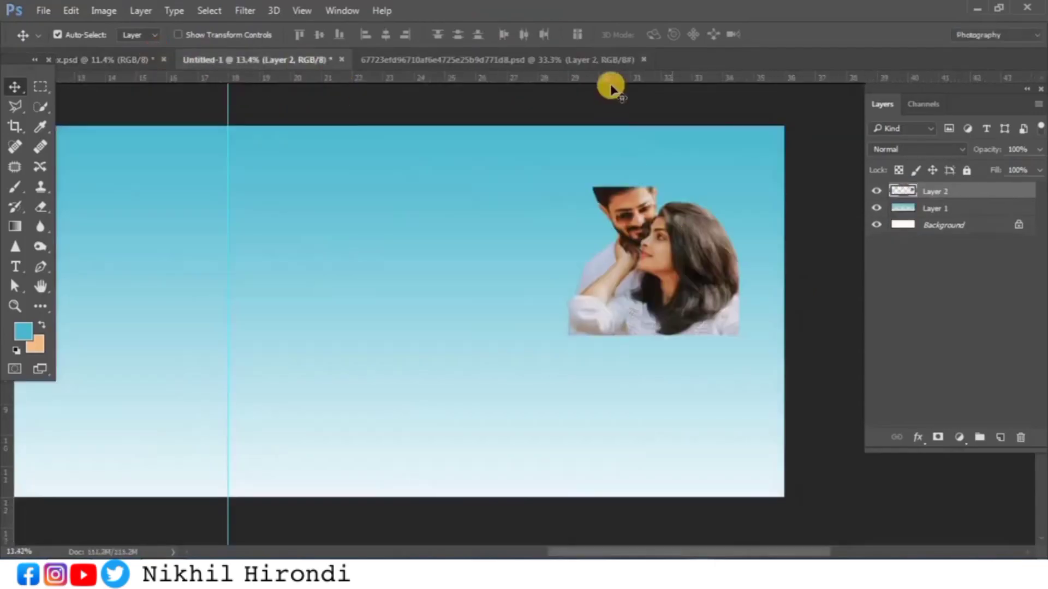
click(645, 60)
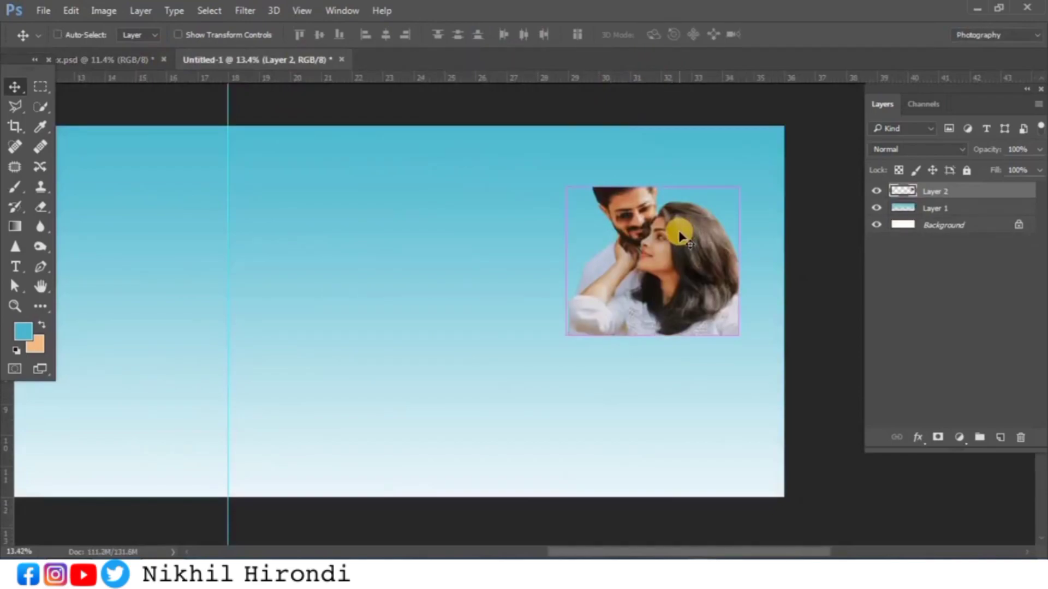
Enlarge the couple's cut-out to more than twice its size, tilt it slightly clockwise and fit it against the right page's outer edge
key(ctrl+t)
drag(737, 337, 839, 422)
drag(709, 378, 653, 384)
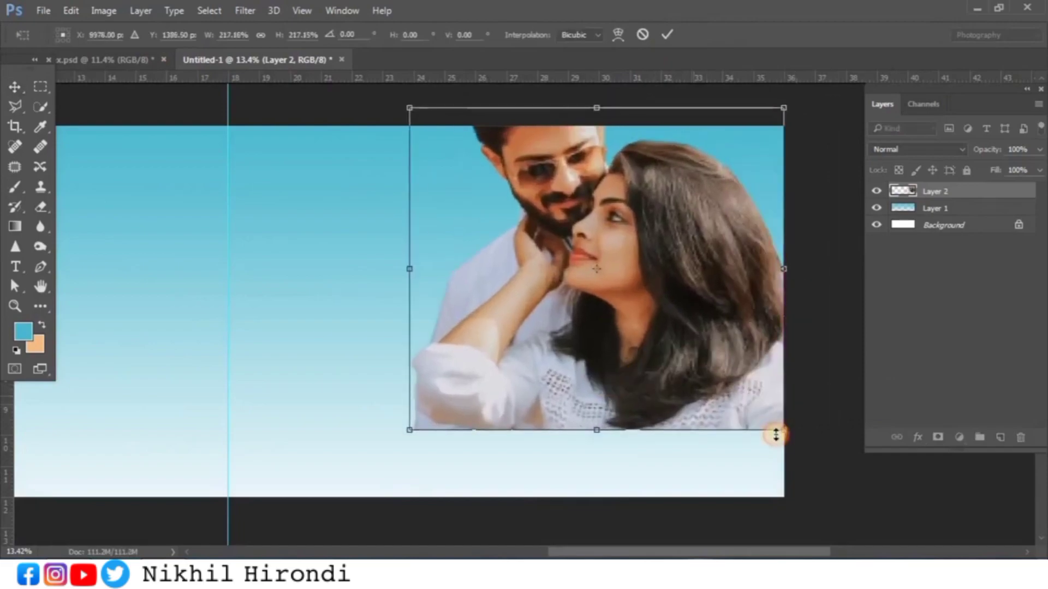
drag(807, 442, 767, 494)
drag(703, 351, 706, 329)
key(Return)
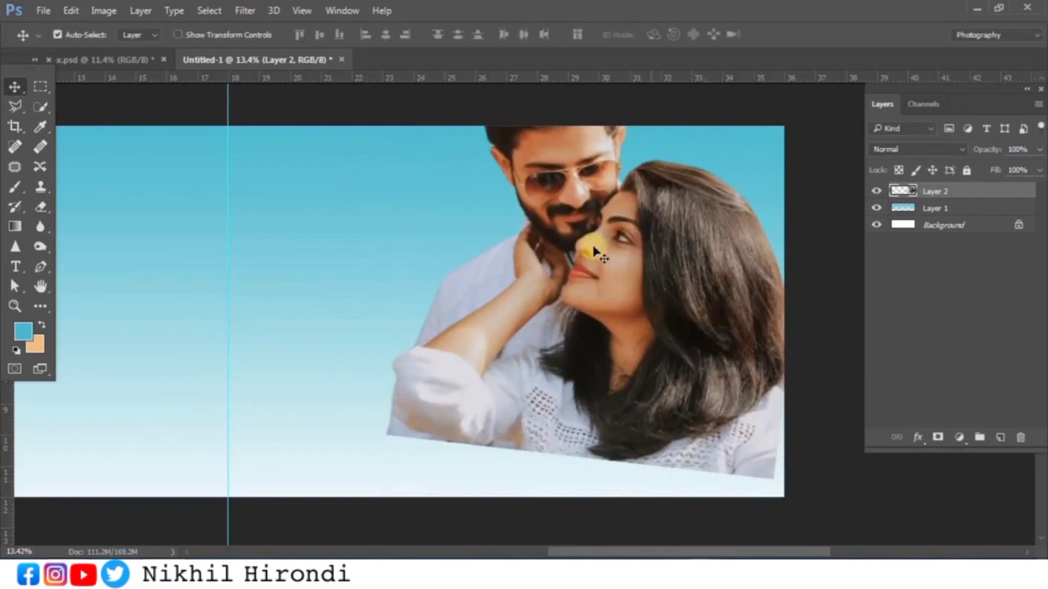
Set the enlarged couple's layer to Soft Light blending and add a layer mask that hides all of it
click(896, 151)
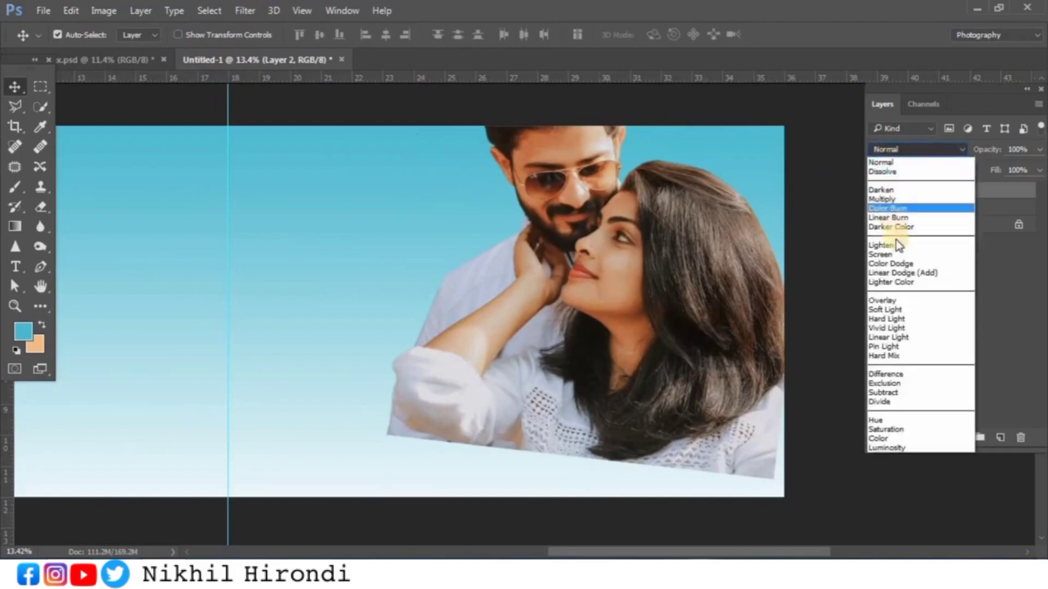
click(896, 309)
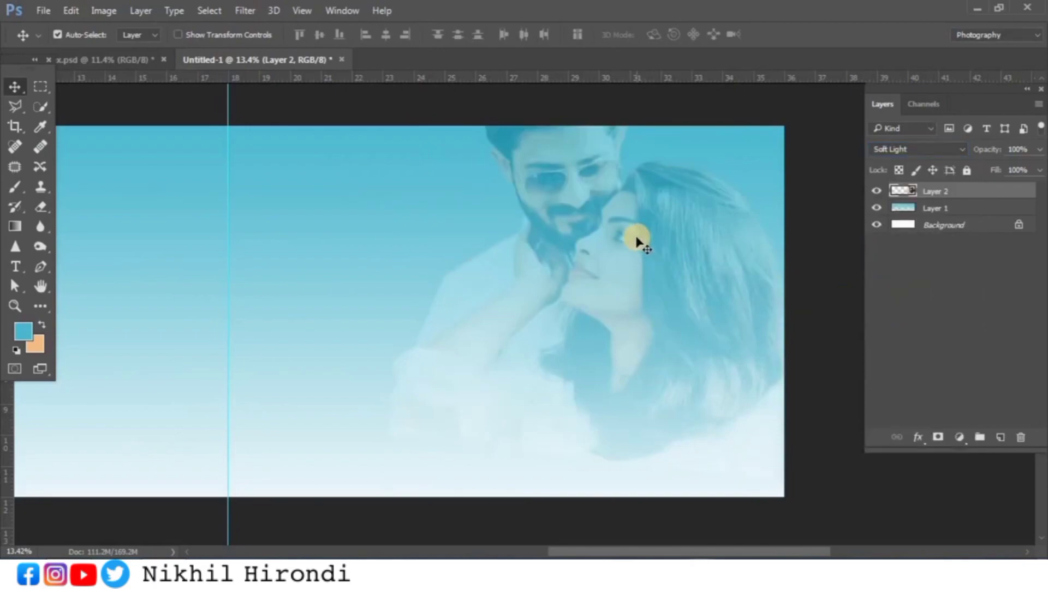
click(141, 11)
mouse_move(218, 212)
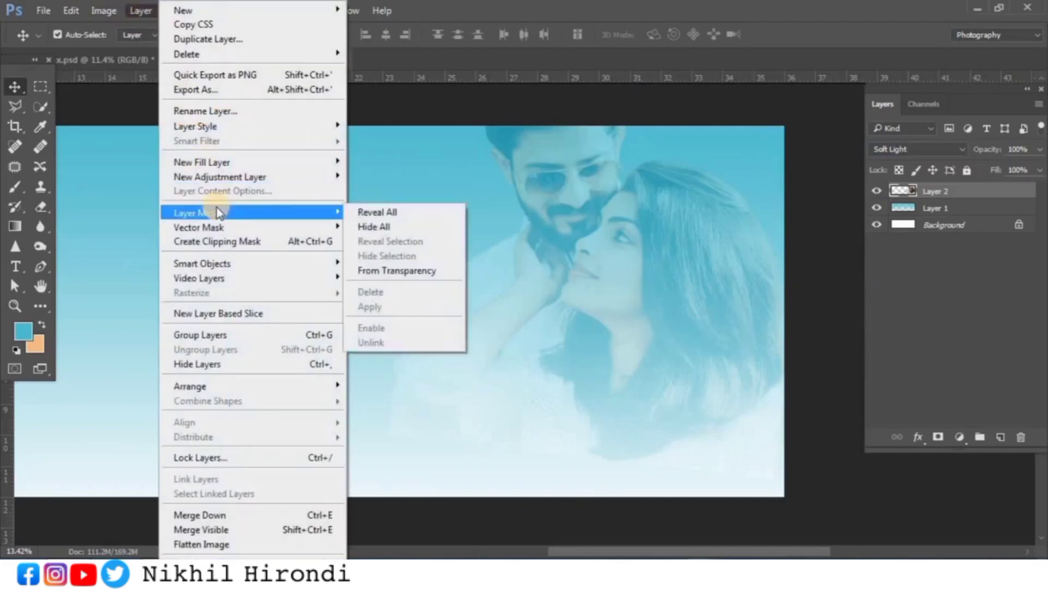
click(365, 227)
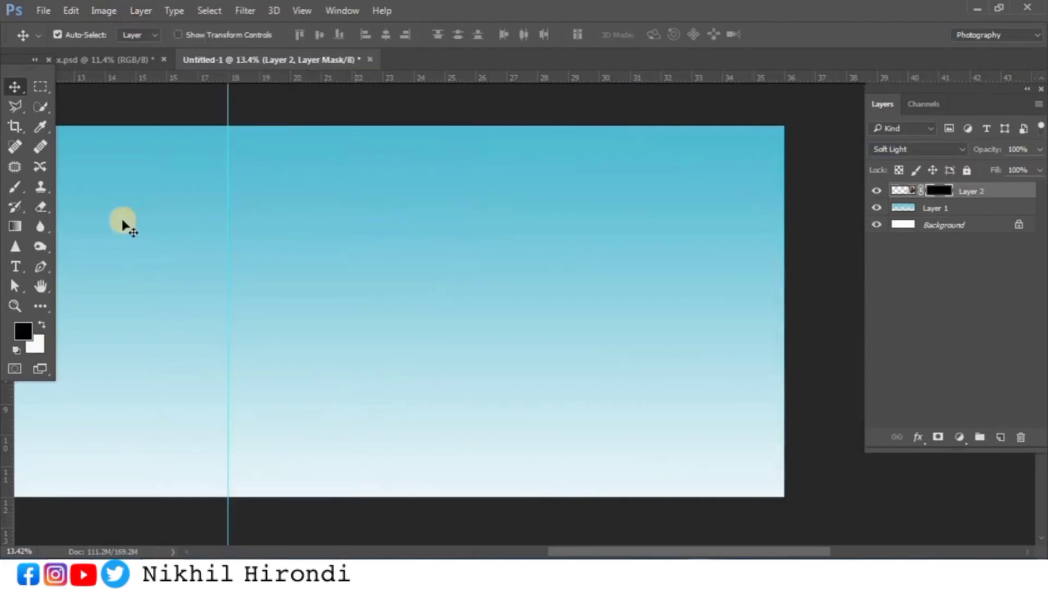
Paint white on the layer mask with a large soft round brush at 0% hardness to reveal the couple with faded edges
click(15, 187)
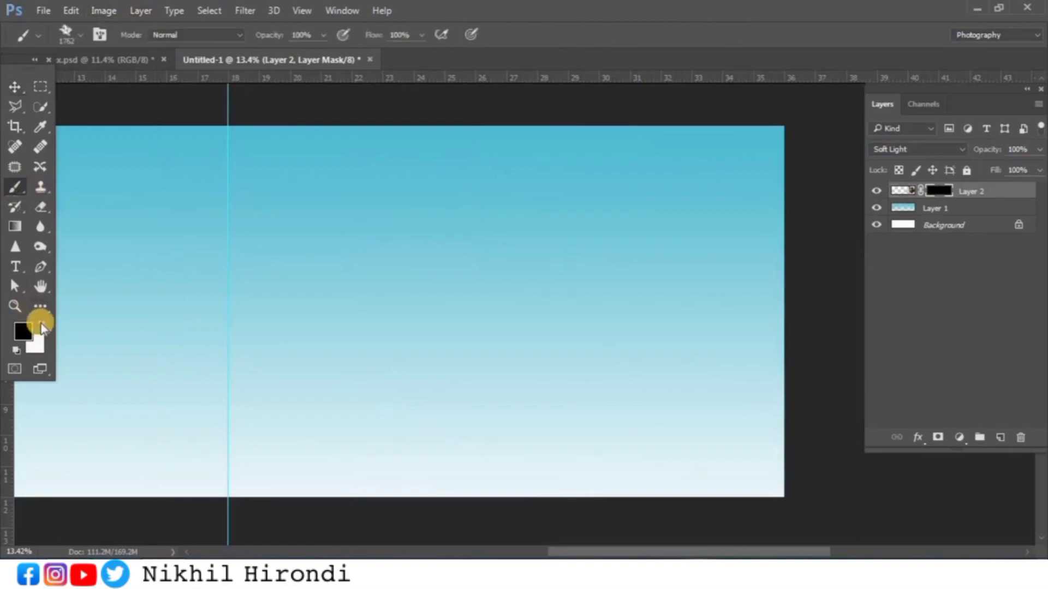
click(47, 323)
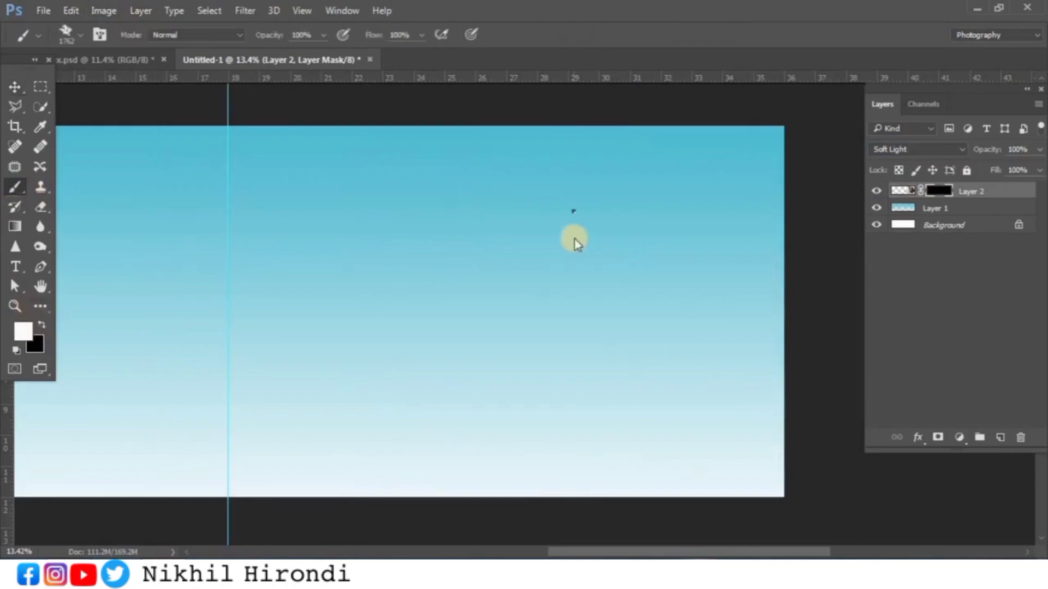
right_click(574, 239)
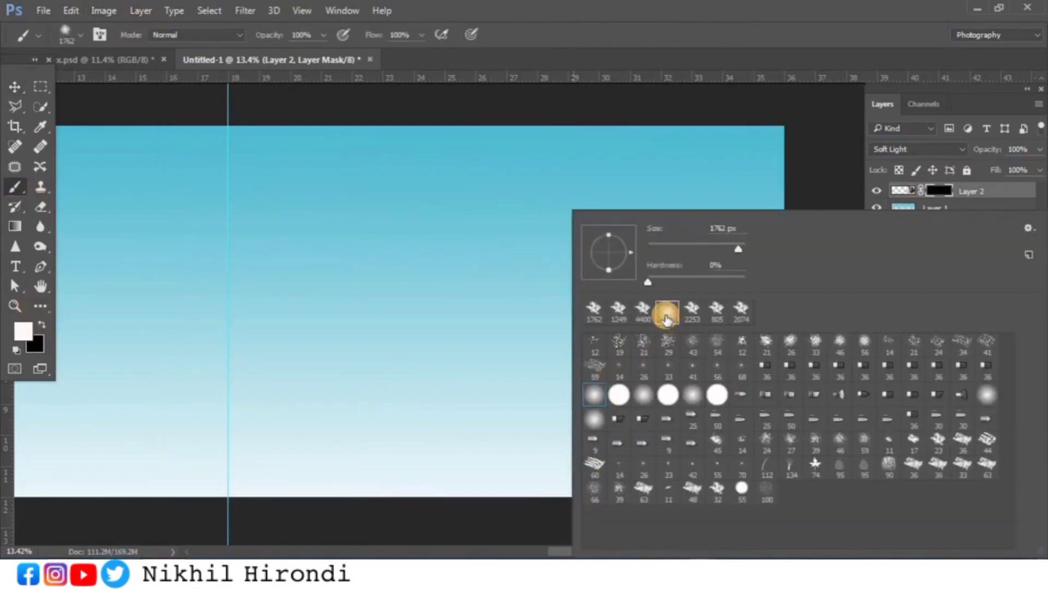
click(530, 254)
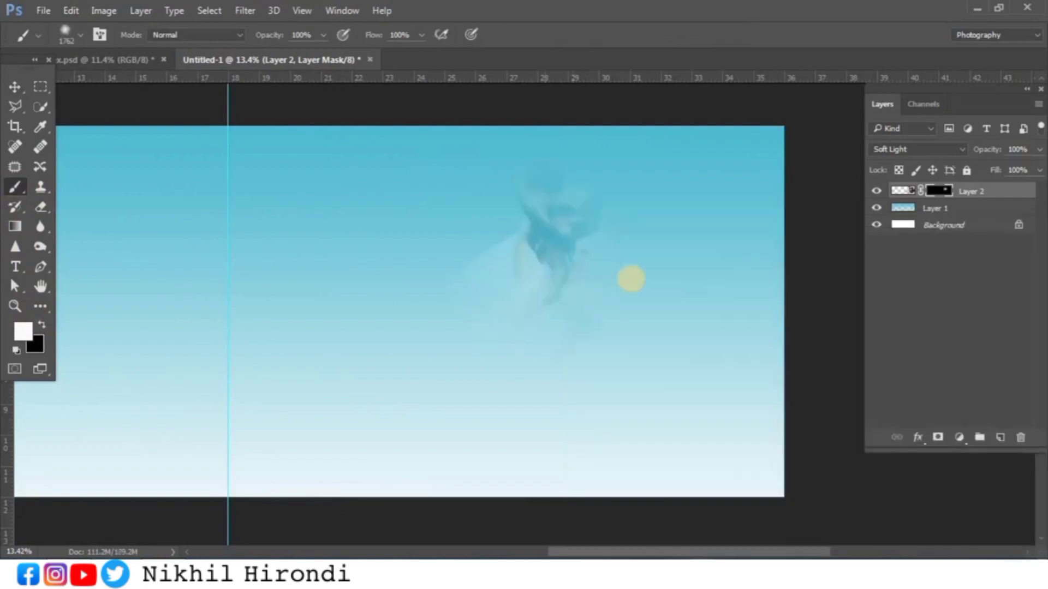
key(ctrl+z)
mouse_move(606, 232)
mouse_down()
mouse_move(704, 295)
mouse_move(613, 259)
mouse_up()
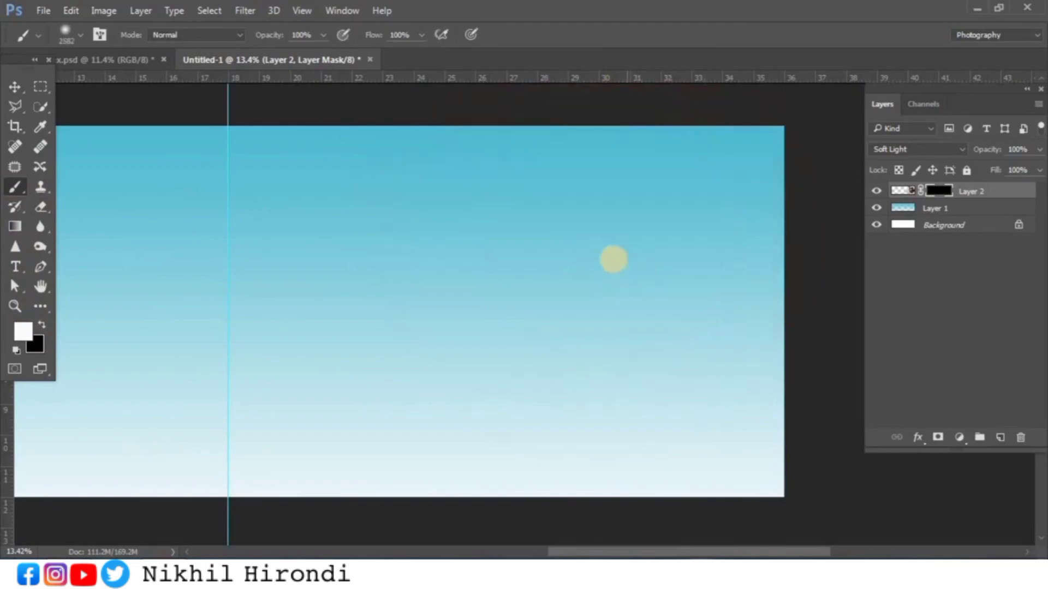
click(611, 250)
mouse_move(582, 219)
mouse_down()
mouse_move(559, 219)
mouse_move(548, 252)
mouse_up()
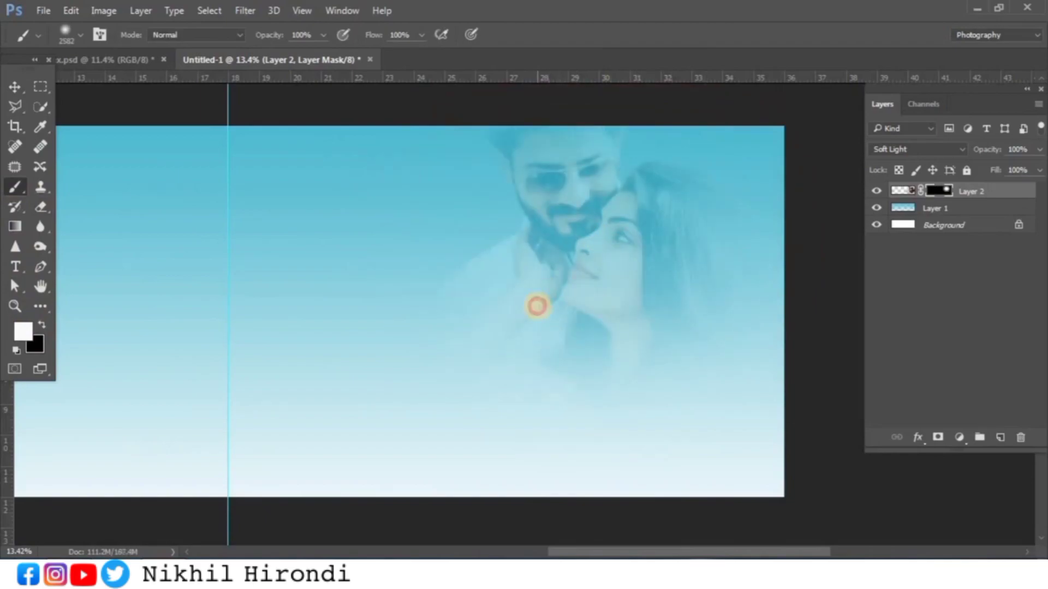
drag(537, 306, 573, 357)
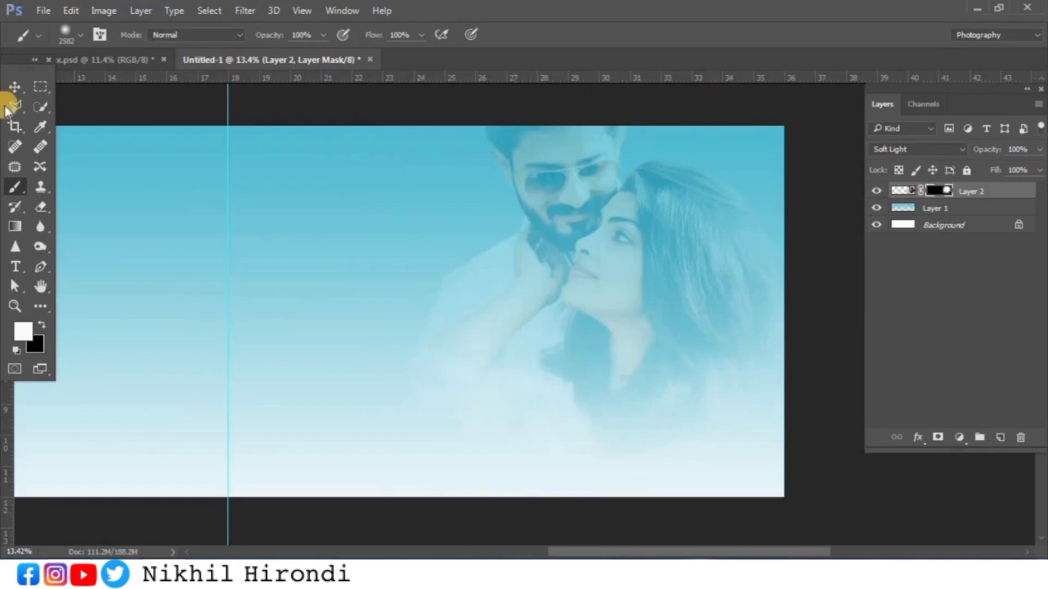
click(13, 88)
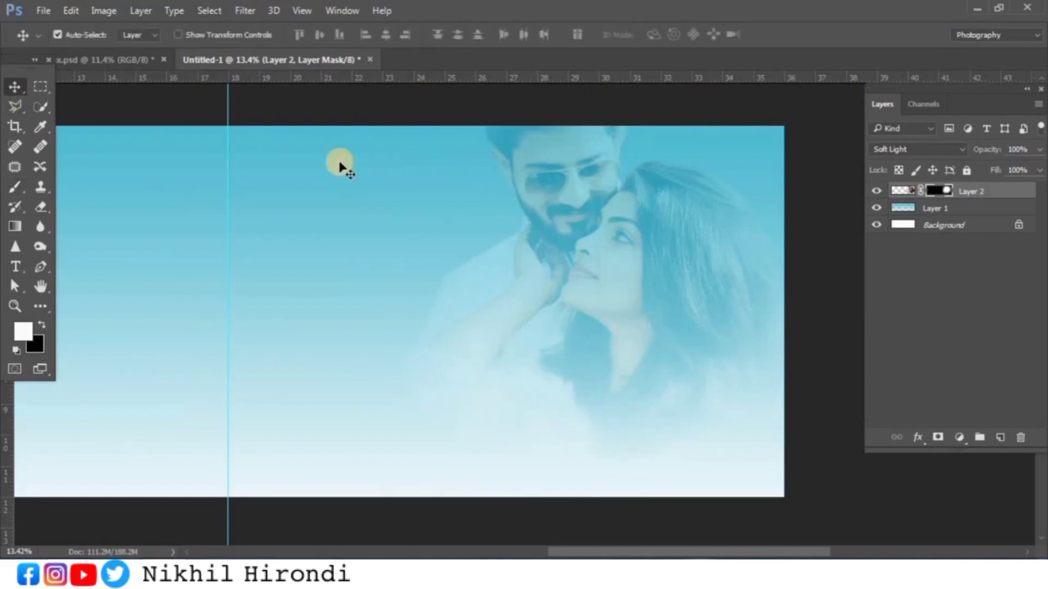
Copy the cut-out couple from dd475b16c9560bf5aa7406ae606175a2.psd onto the spread in front of the faded portrait and close the source file
click(901, 190)
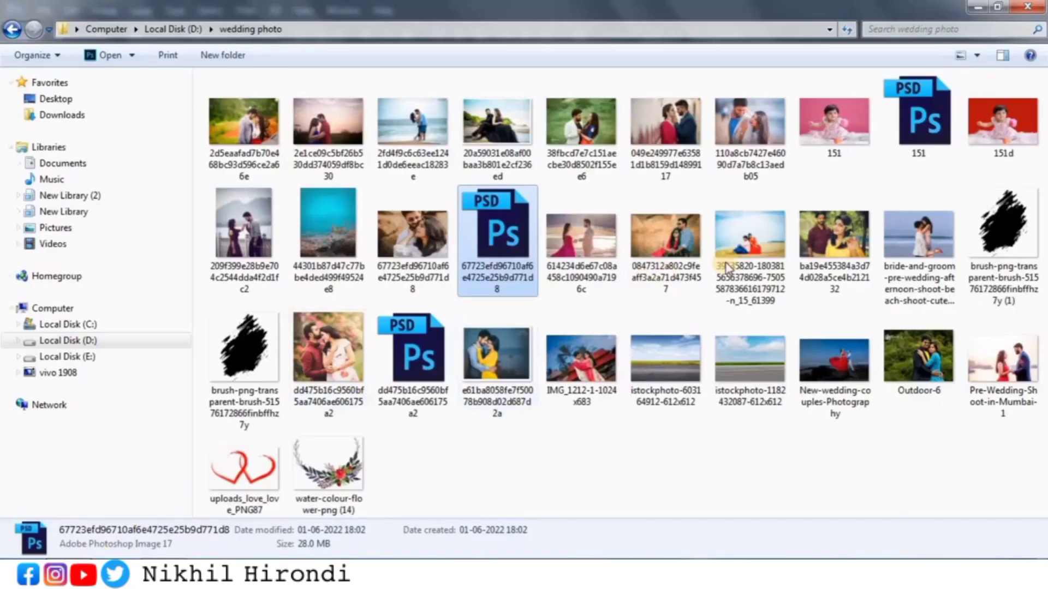
drag(417, 343, 546, 61)
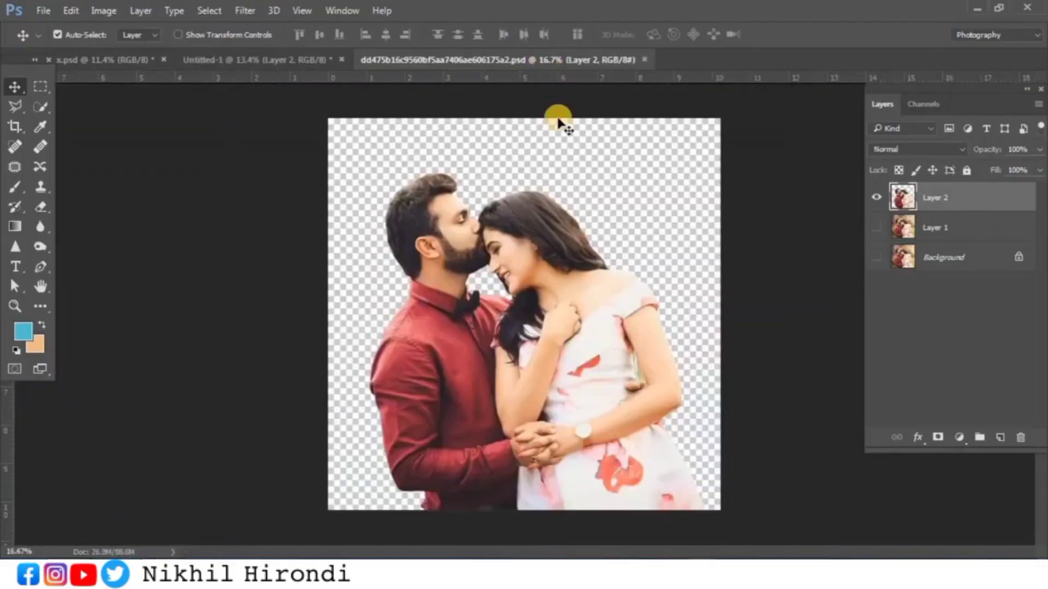
drag(538, 251, 412, 310)
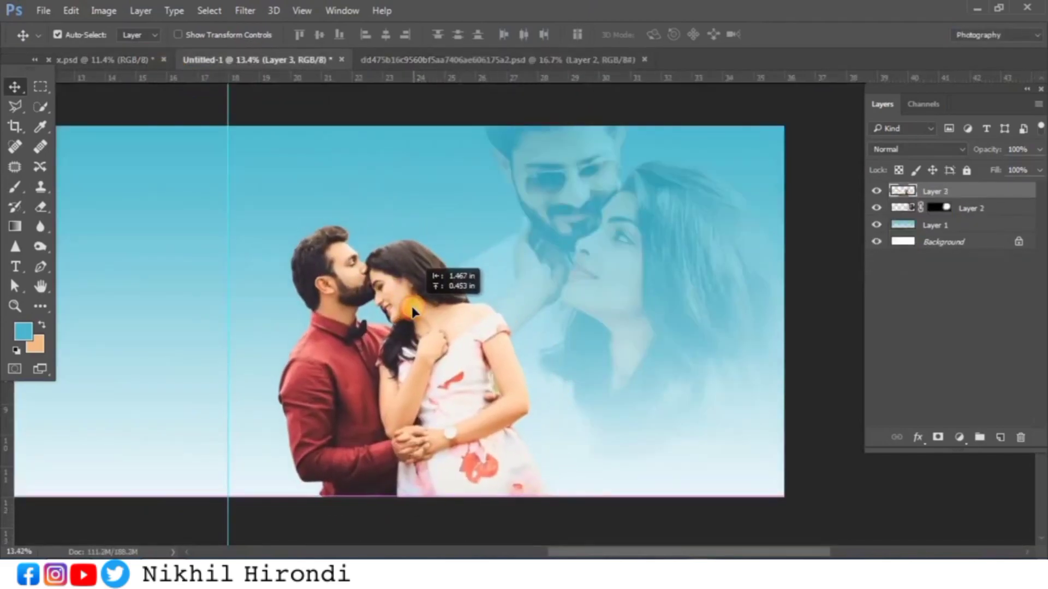
click(643, 60)
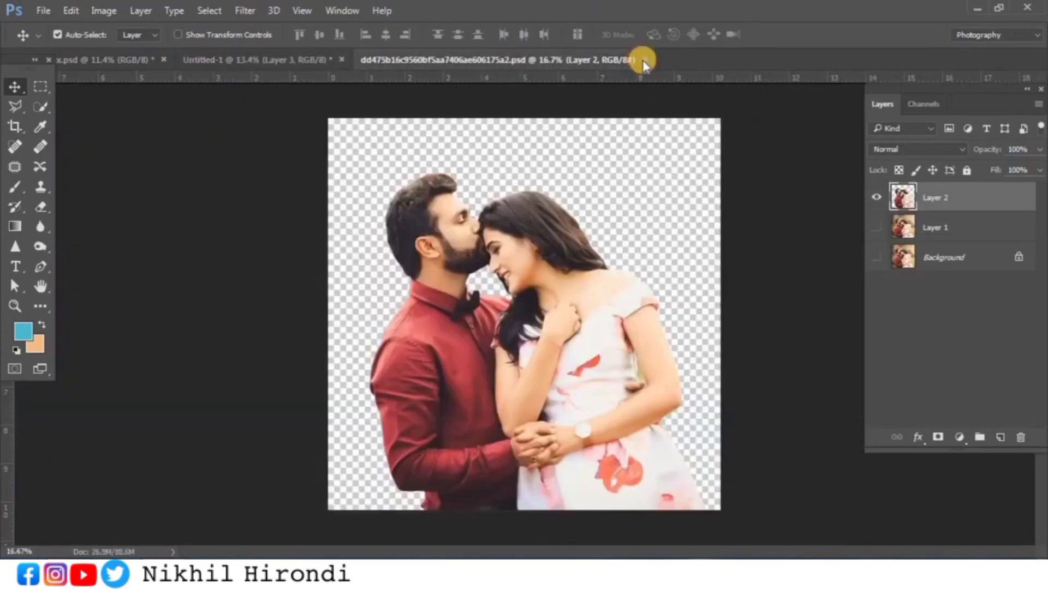
Scale the red-shirt couple to about 115.5% and position them just right of the center guide, resting on the canvas's lower edge
key(ctrl+t)
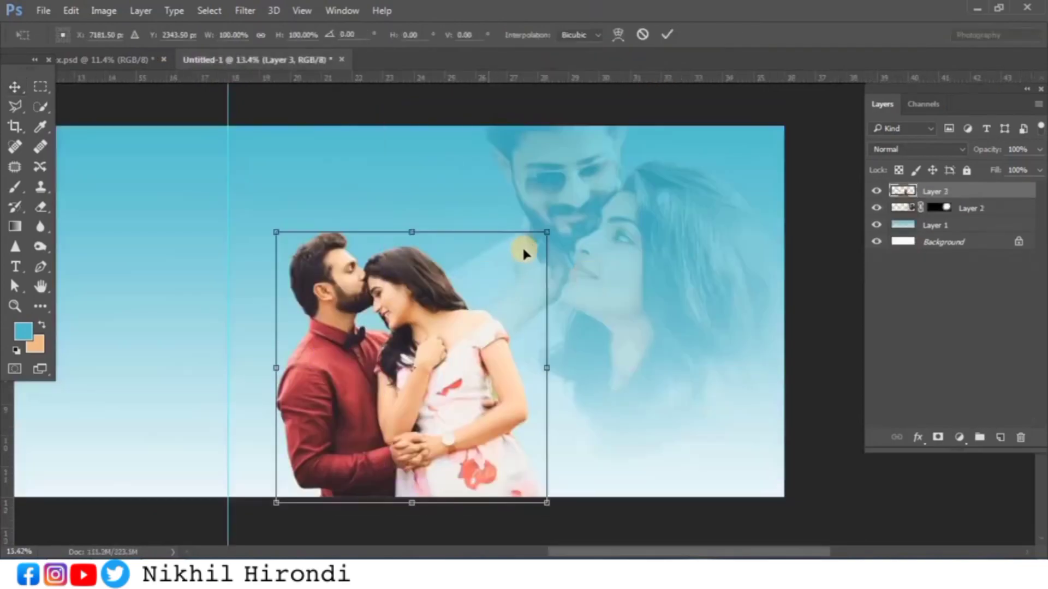
drag(550, 231, 580, 195)
drag(460, 346, 454, 330)
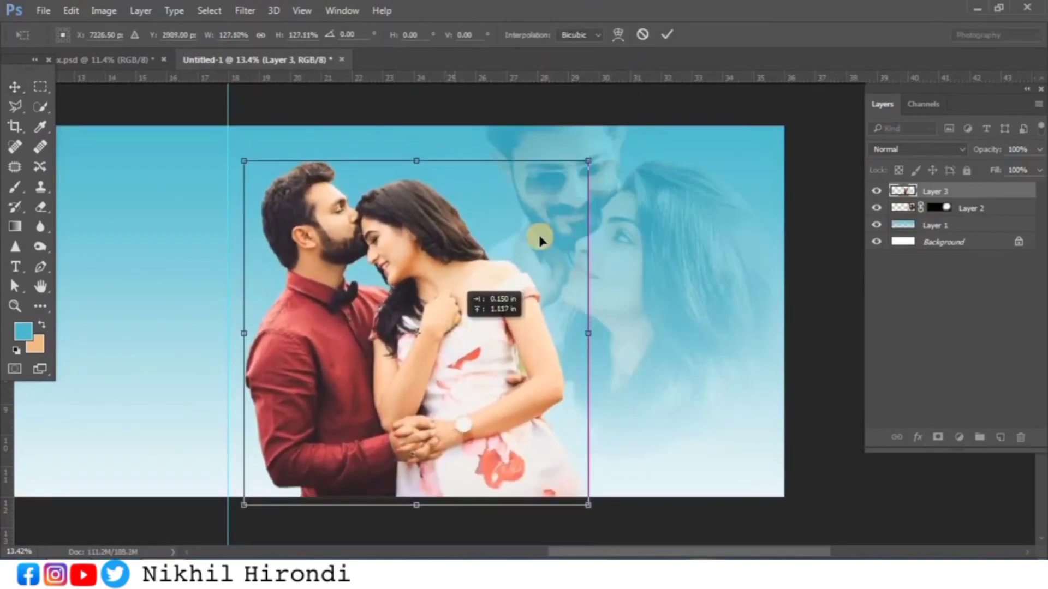
drag(585, 168, 577, 176)
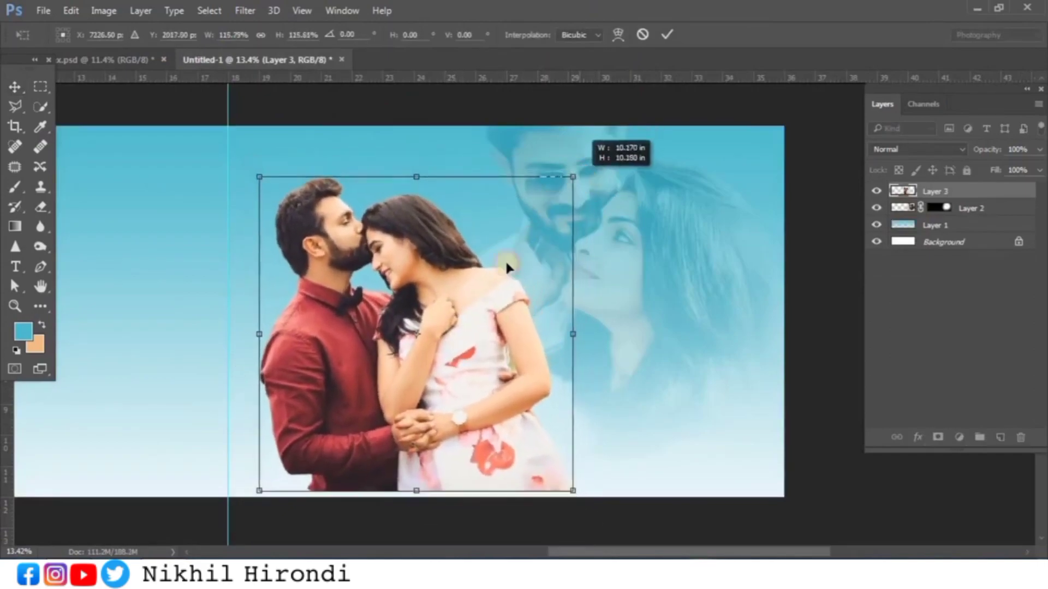
drag(465, 310, 443, 324)
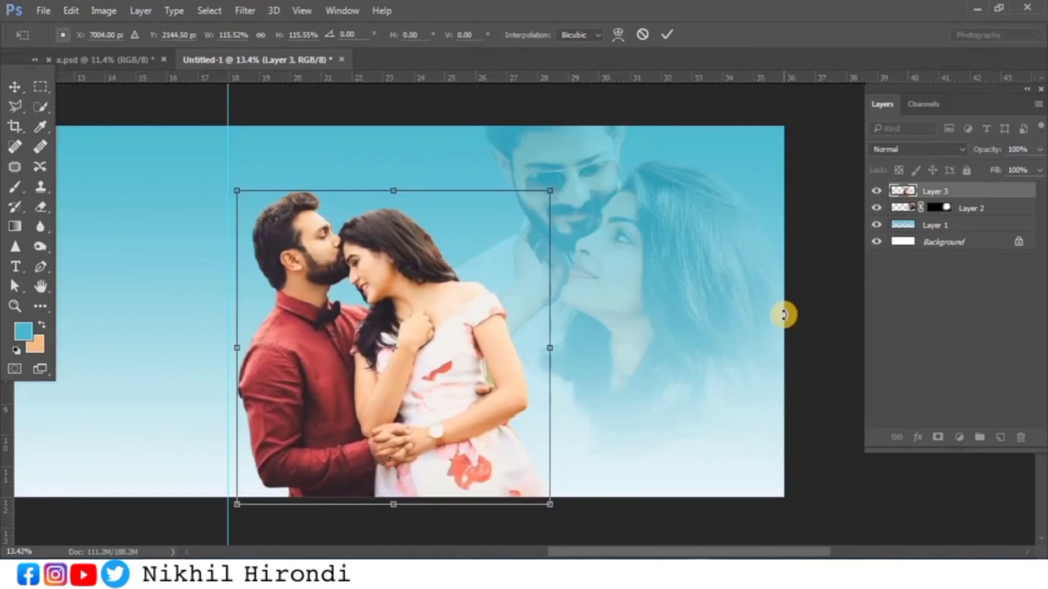
key(Up)
key(Up)
key(Up)
key(Up)
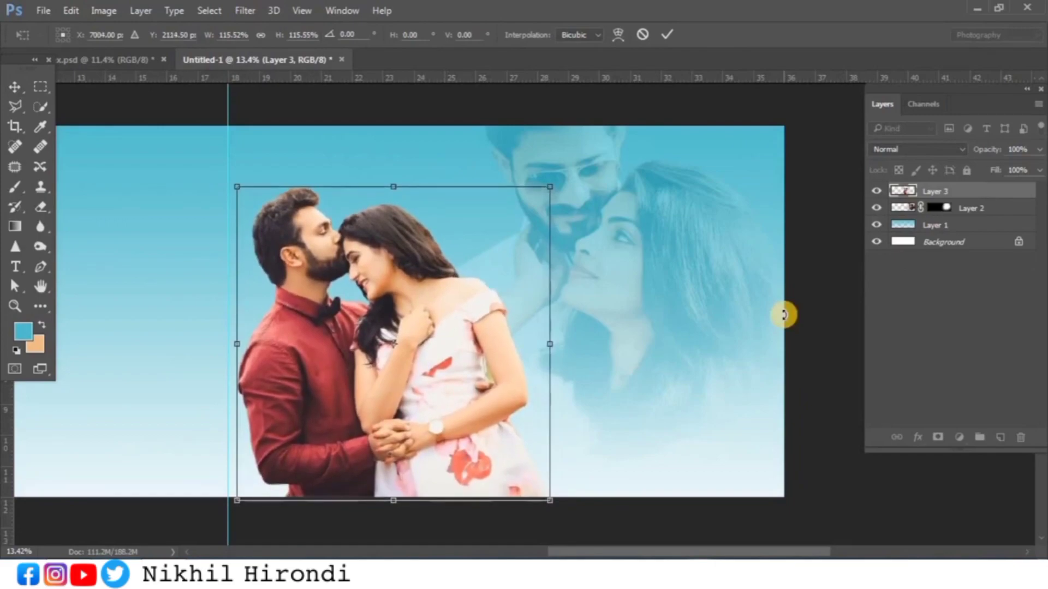
key(Return)
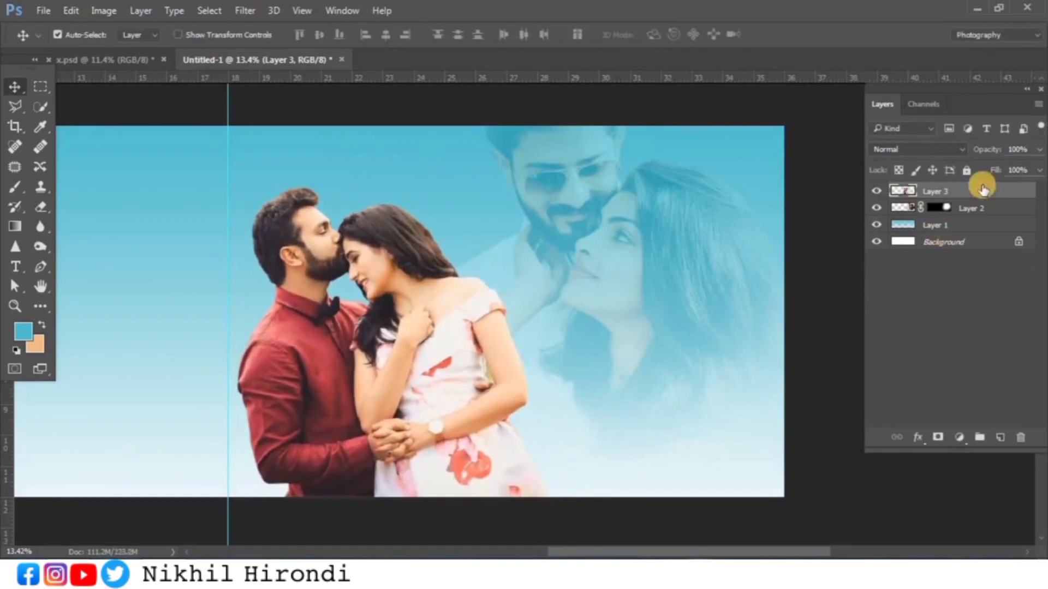
Copy the glowing light flare layer from x.psd into the spread and place it between the front couple and the faded portrait
click(102, 61)
click(876, 282)
click(876, 215)
drag(647, 397, 553, 321)
drag(499, 240, 498, 241)
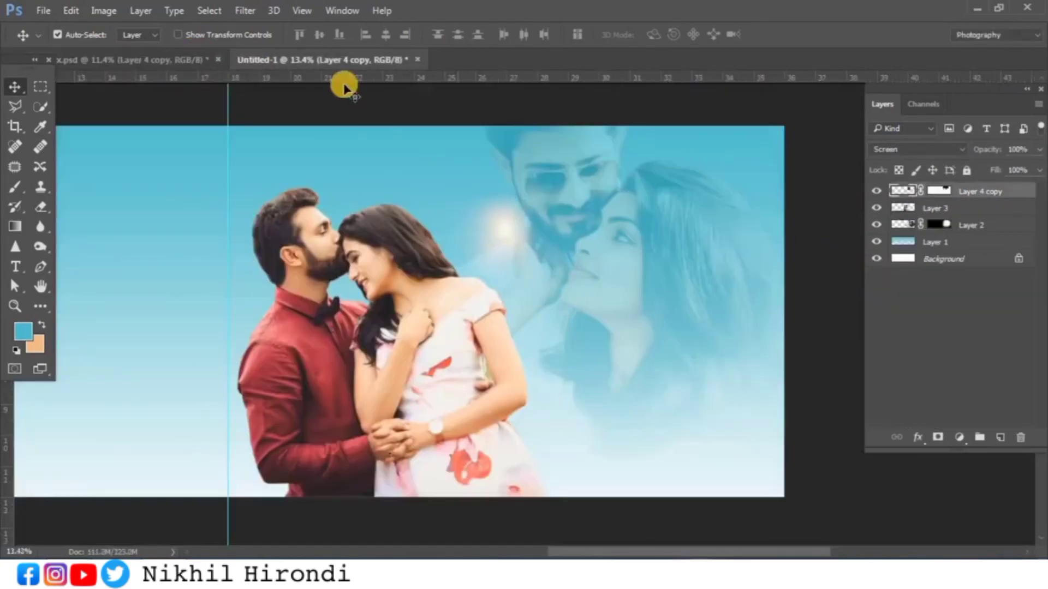
In x.psd, select Layer 2 and toggle a layer's visibility before returning to the Untitled-1 document
click(176, 57)
click(724, 334)
click(876, 282)
click(322, 59)
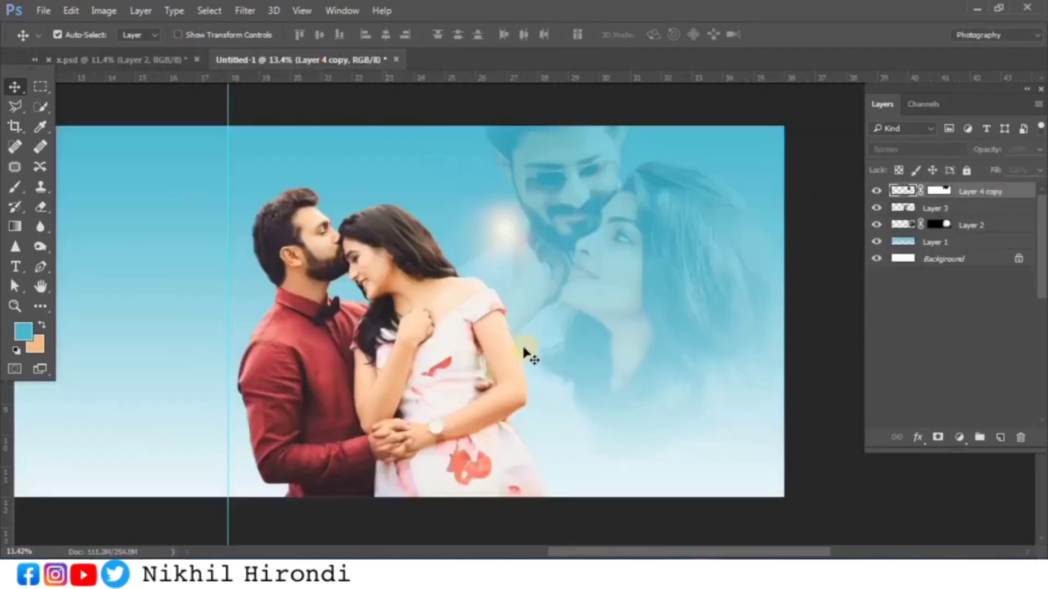
Enlarge the light flare to about 388% and position its glow above the woman's head, between the front couple and the faded portrait
scroll(535, 348, down, 2)
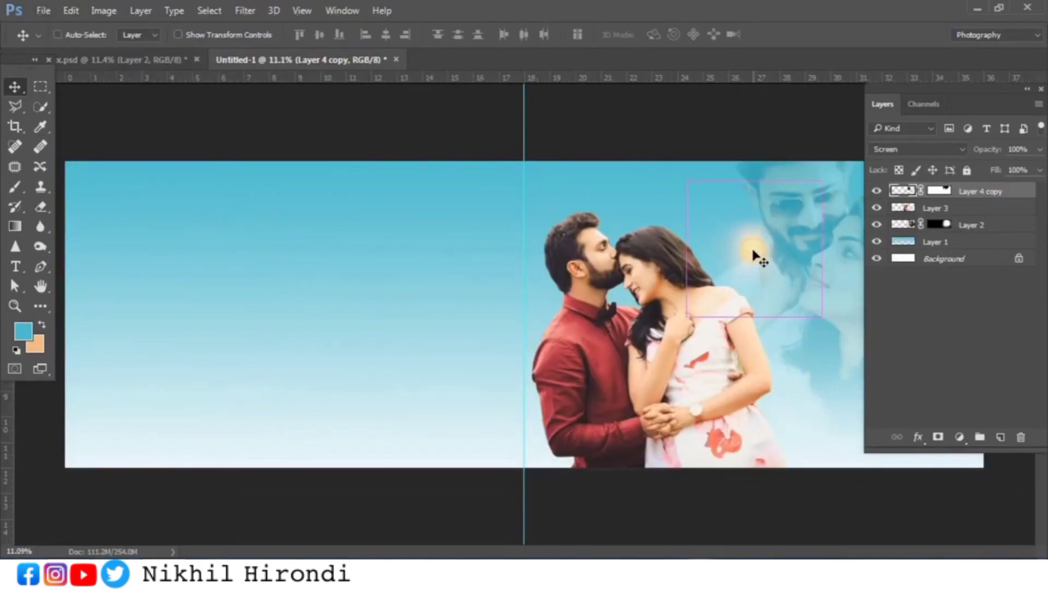
key(ctrl+t)
drag(671, 329, 429, 429)
drag(789, 292, 750, 262)
drag(452, 484, 453, 488)
drag(742, 289, 748, 284)
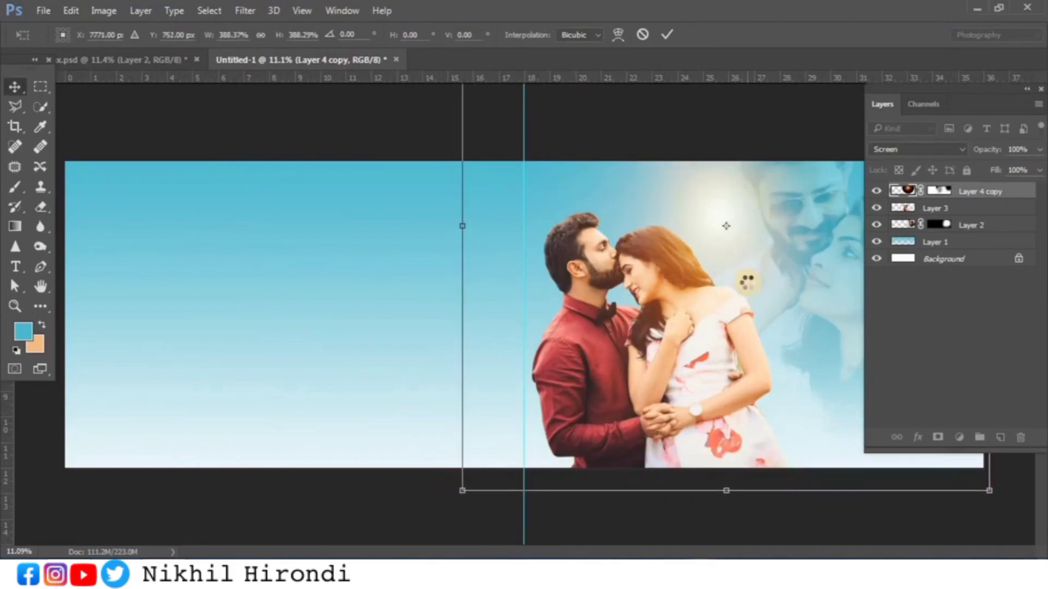
key(Return)
Reposition the enlarged light flare slightly and set its layer opacity to 99%
scroll(749, 287, up, 2)
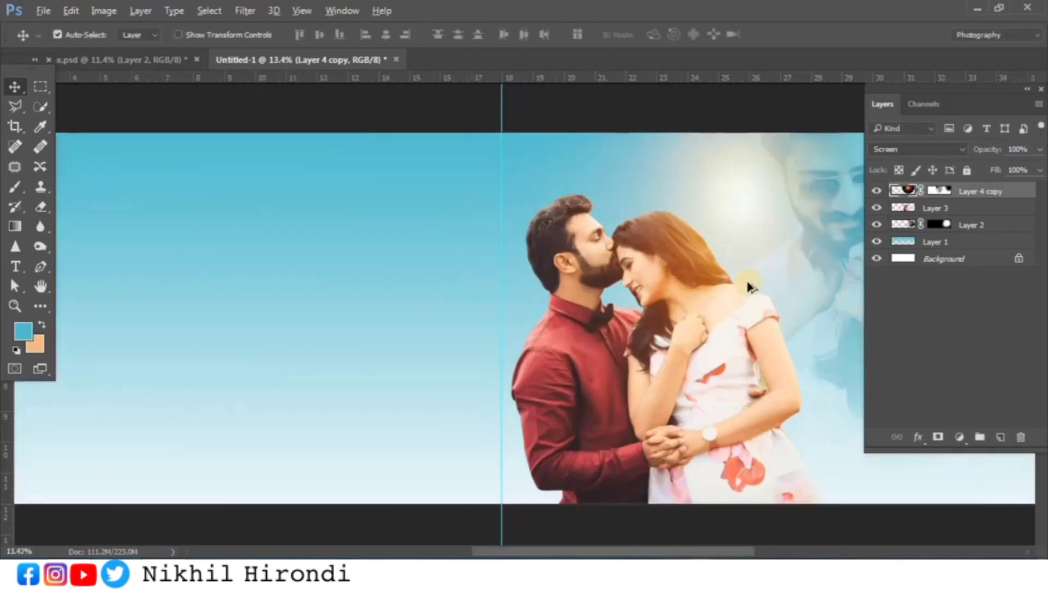
scroll(679, 549, right, 5)
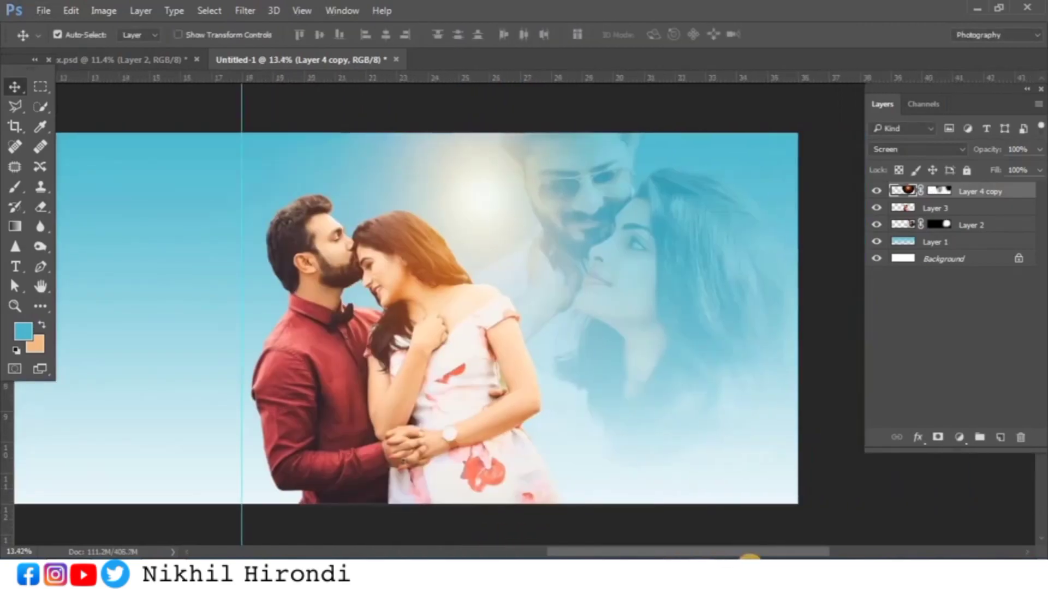
drag(978, 152, 979, 154)
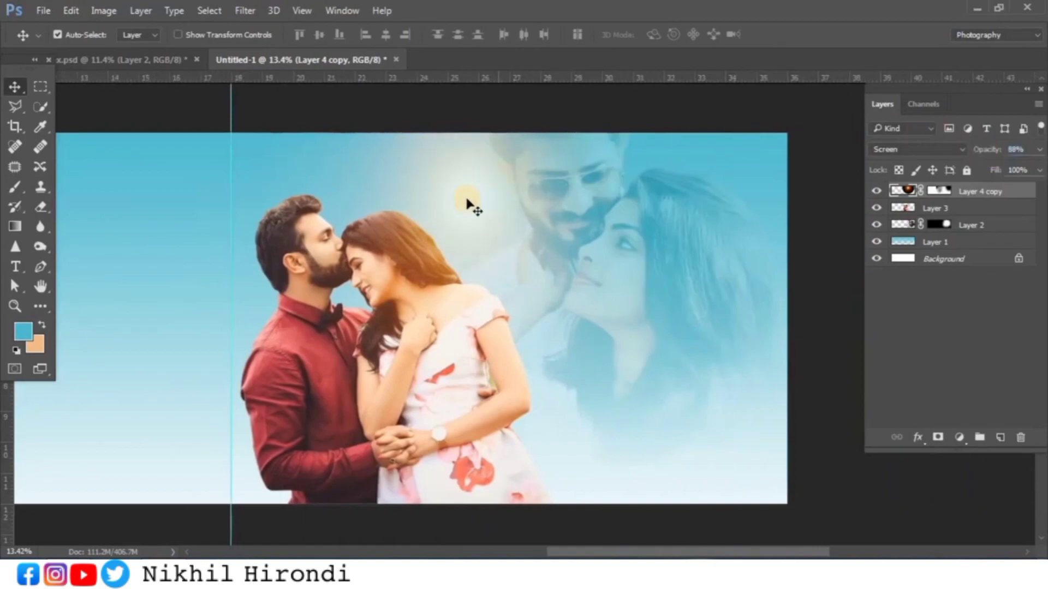
drag(467, 211, 466, 211)
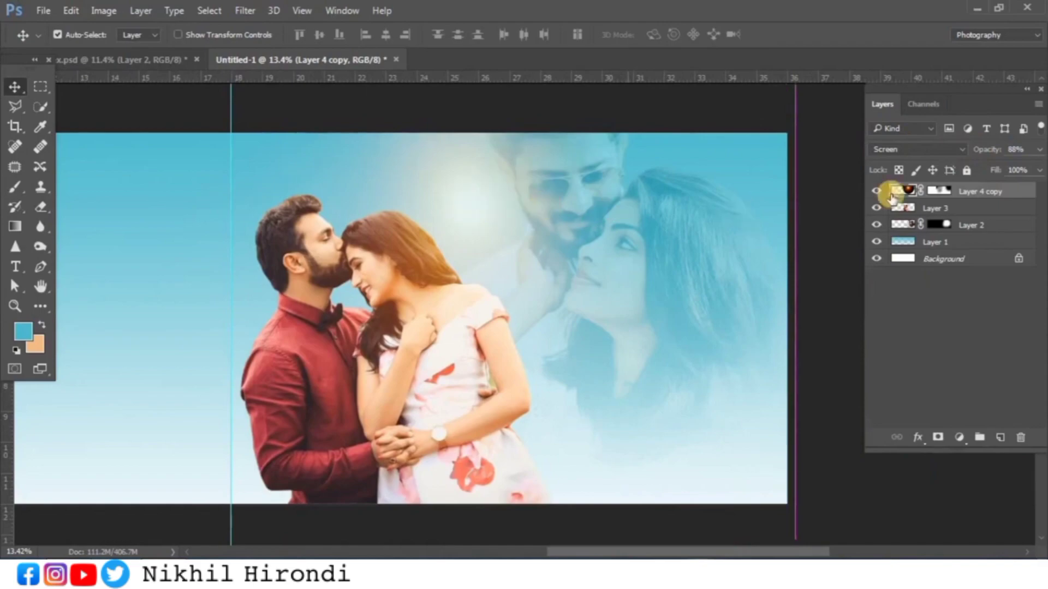
drag(994, 149, 995, 149)
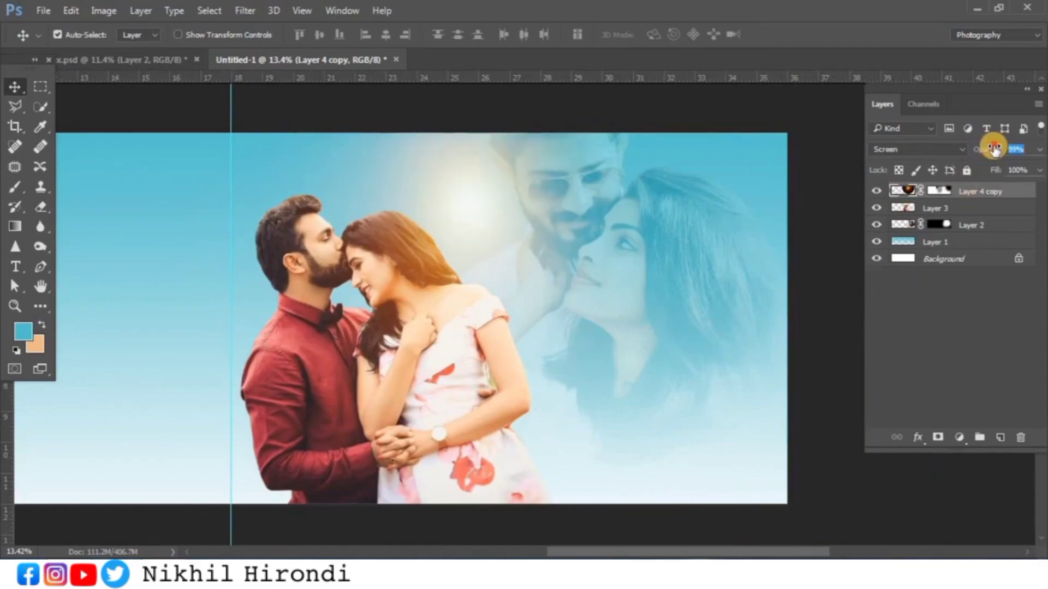
click(998, 193)
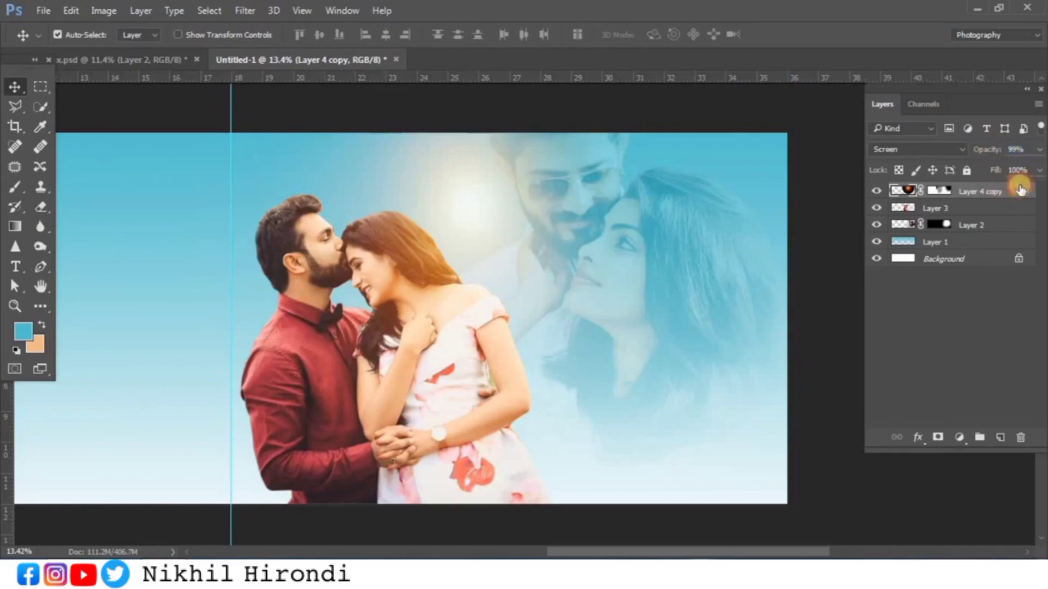
Copy the "Its your Dream day" lettering from x.psd into Untitled-1 and place it below the faded portrait
click(120, 61)
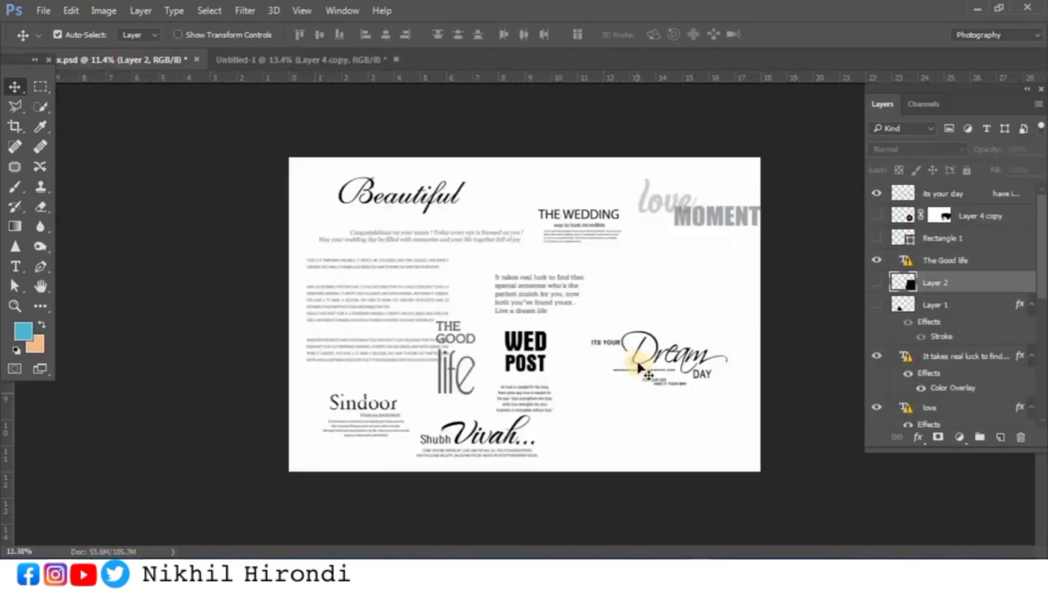
click(620, 347)
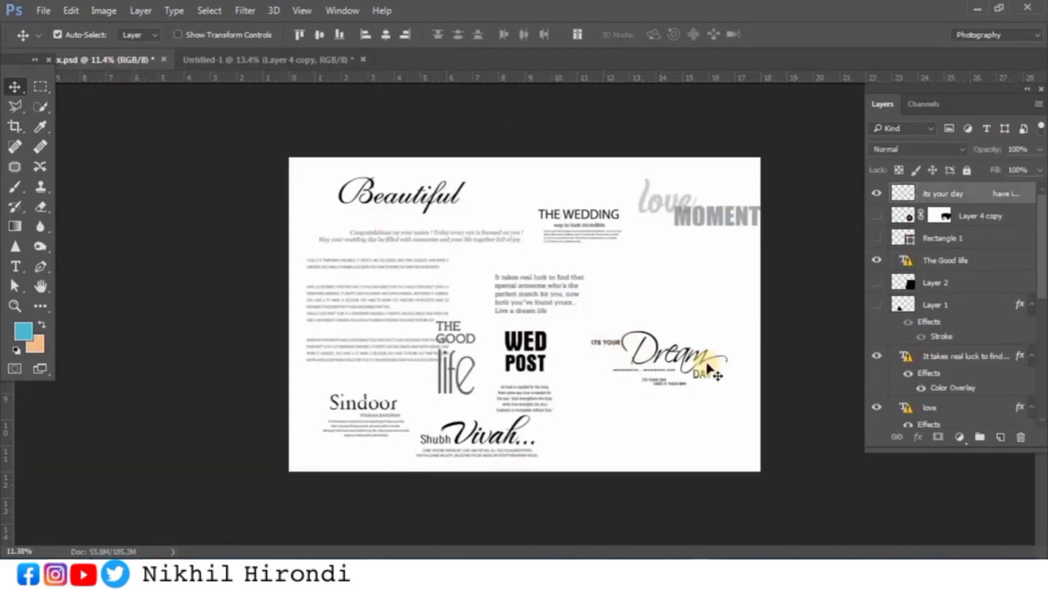
drag(704, 374, 243, 52)
drag(427, 190, 680, 445)
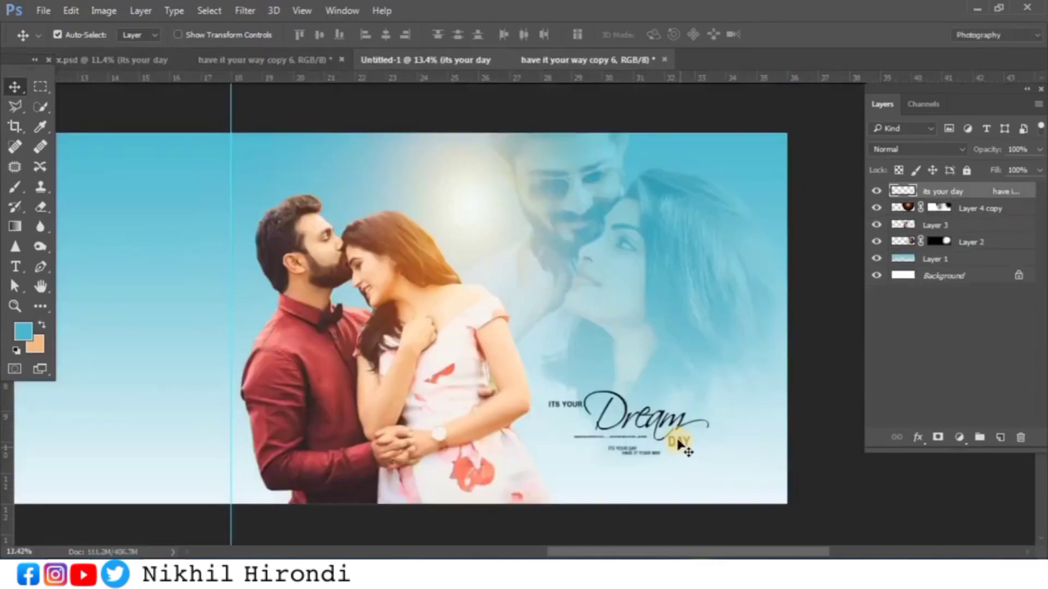
Scale the "Its your Dream day" lettering to about 84.5% and move it closer to the spread's lower-right corner
key(ctrl)
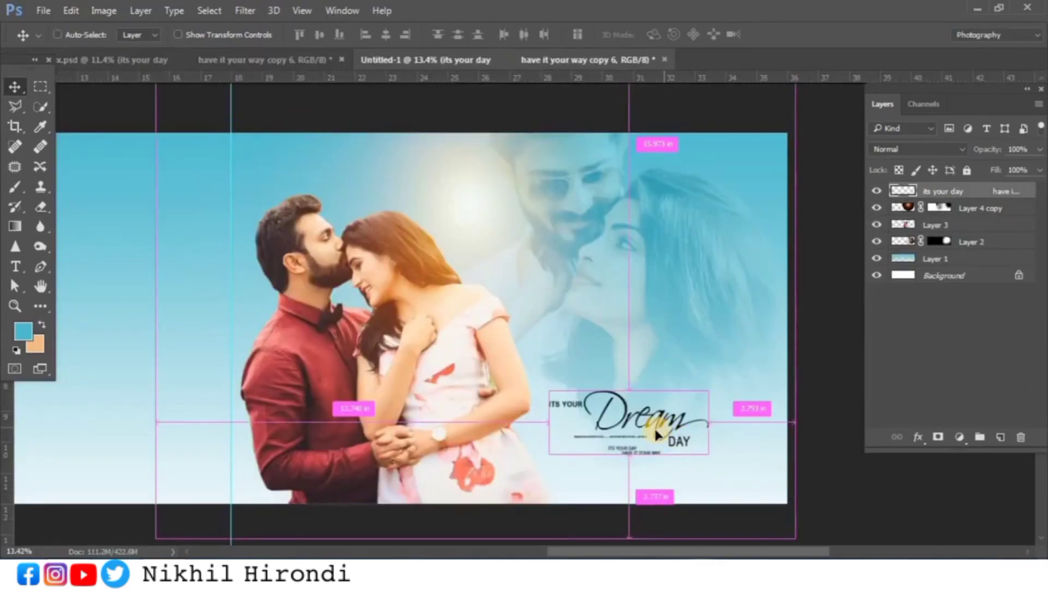
key(ctrl+t)
drag(678, 437, 725, 467)
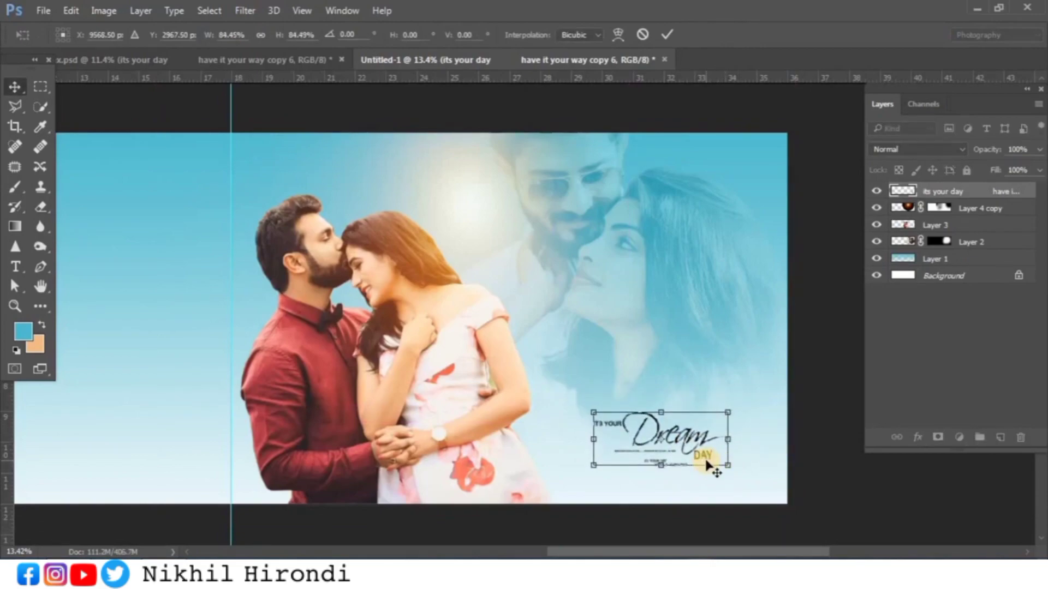
key(Return)
key(shift+Right)
key(shift+Right)
key(shift+Right)
key(shift+Right)
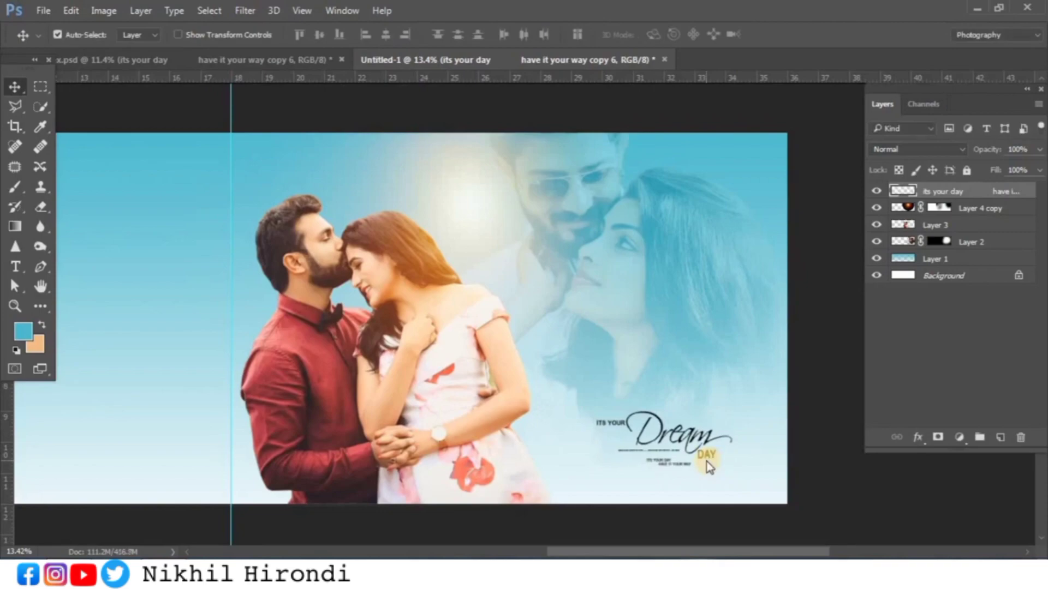
key(shift+Left)
key(shift+Left)
key(shift+Left)
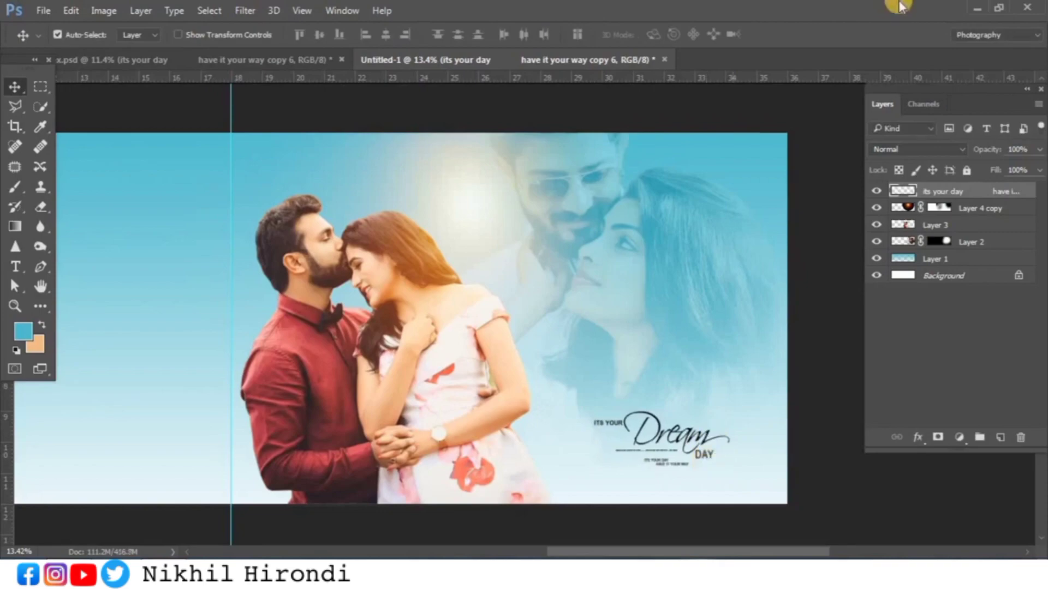
Shift the light flare slightly toward the front couple and set its layer opacity to 90%
drag(472, 206, 462, 211)
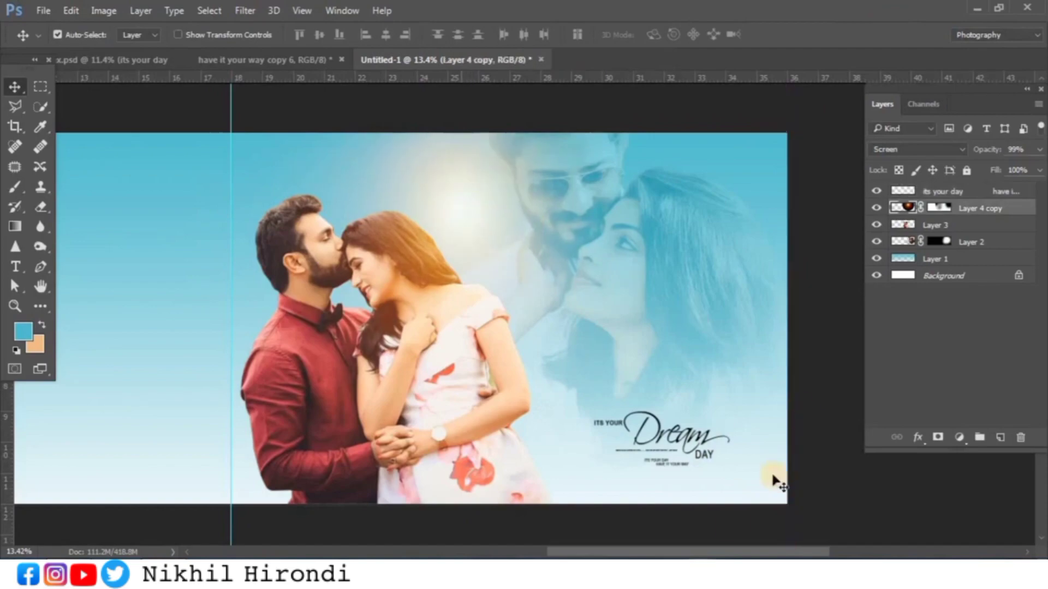
mouse_move(707, 551)
mouse_down()
mouse_move(694, 552)
mouse_move(709, 552)
mouse_up()
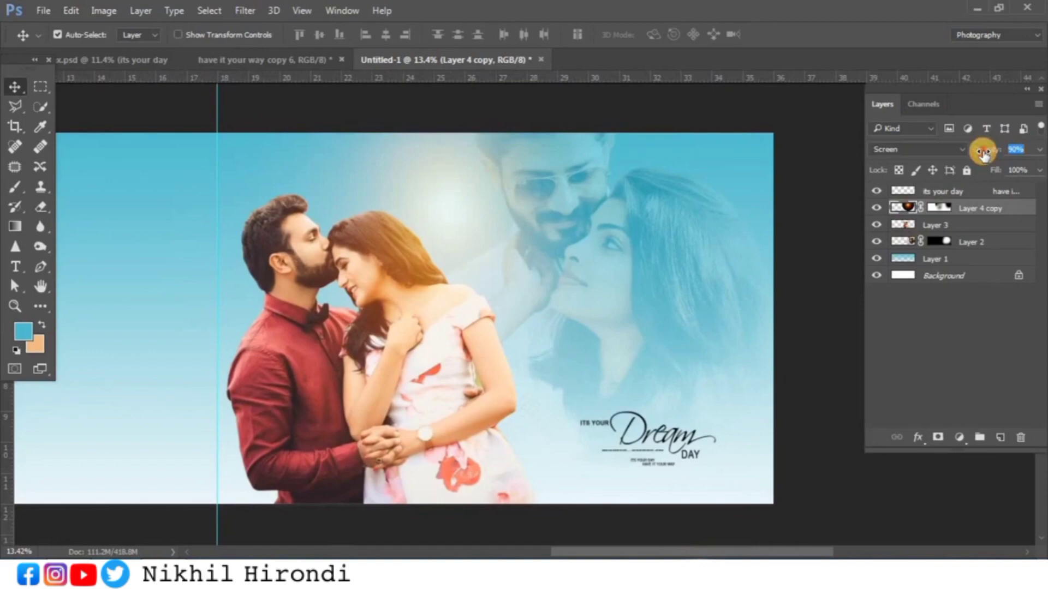
mouse_move(626, 551)
mouse_down()
mouse_move(615, 551)
mouse_move(636, 552)
mouse_up()
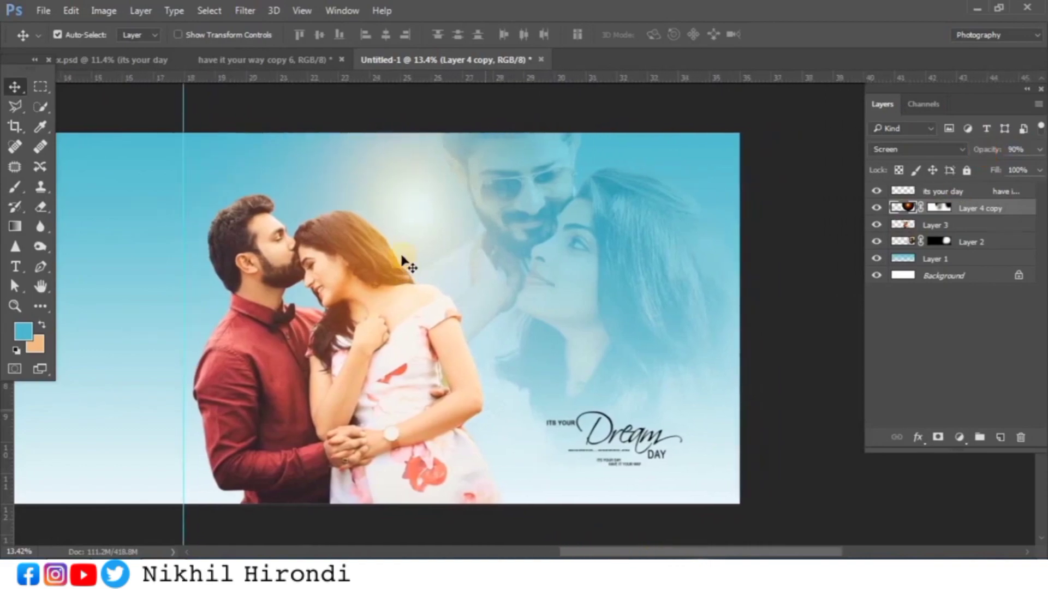
Try the light flare lower behind the woman's shoulder, and undo the move
drag(425, 212, 425, 255)
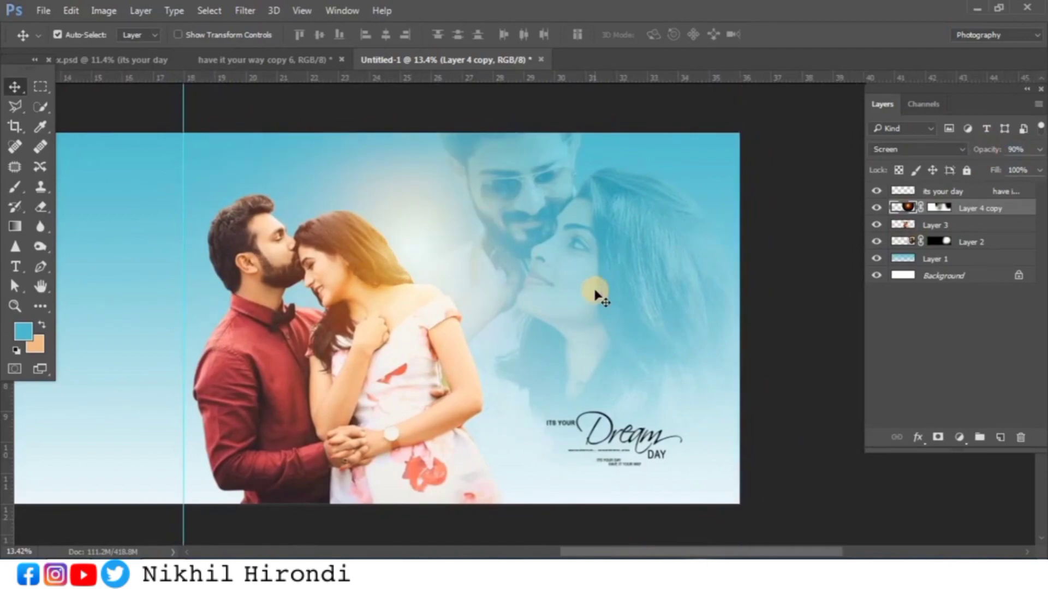
key(ctrl+z)
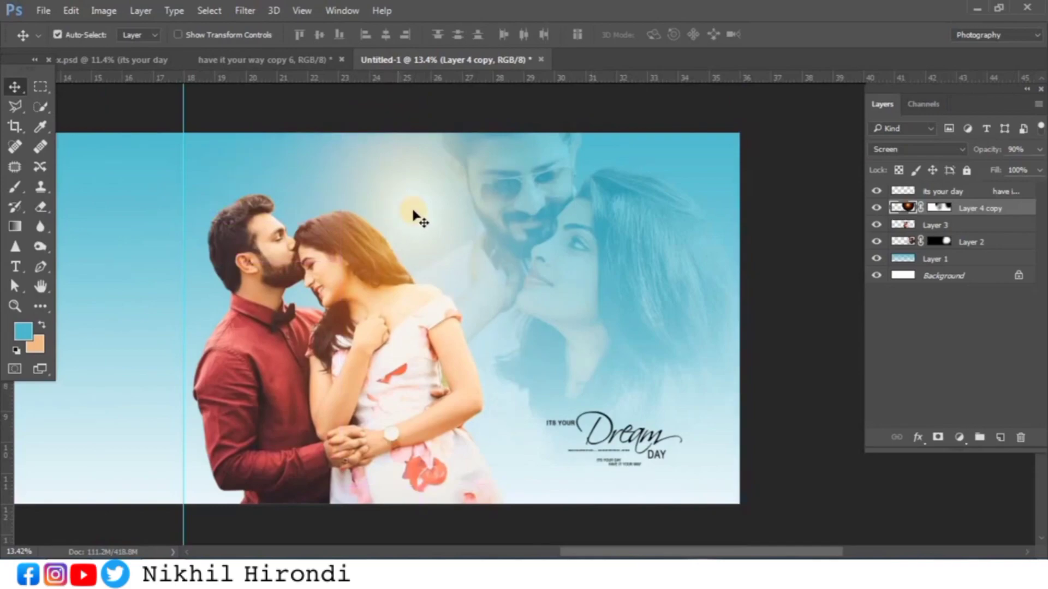
scroll(720, 551, left, 2)
scroll(730, 548, right, 2)
scroll(732, 552, left, 2)
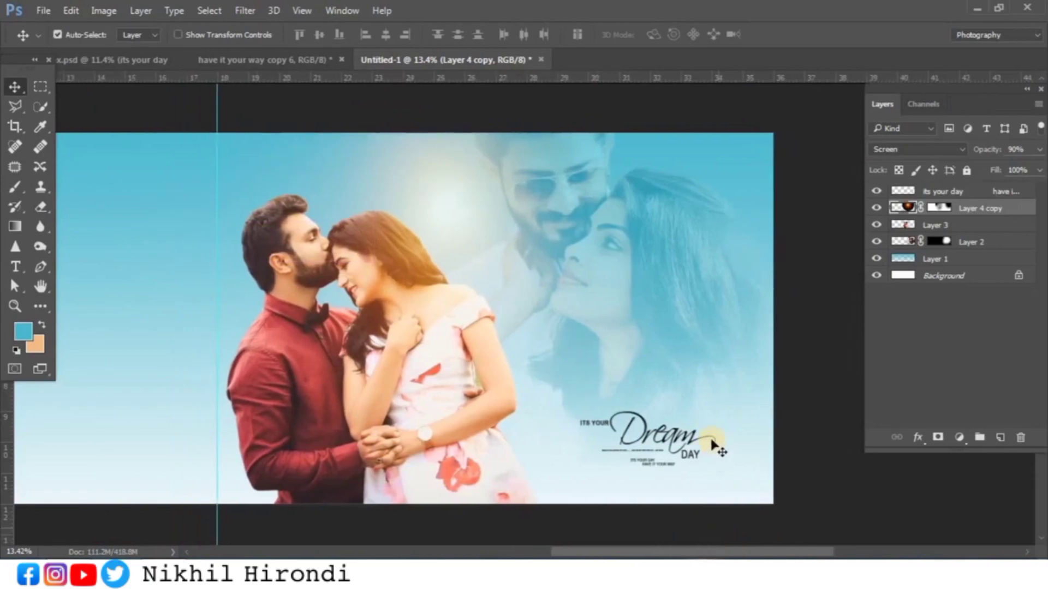
Select the "Its your Dream day" lettering layer and move it slightly lower, nearer the canvas's lower edge, keeping its size
drag(693, 461, 691, 458)
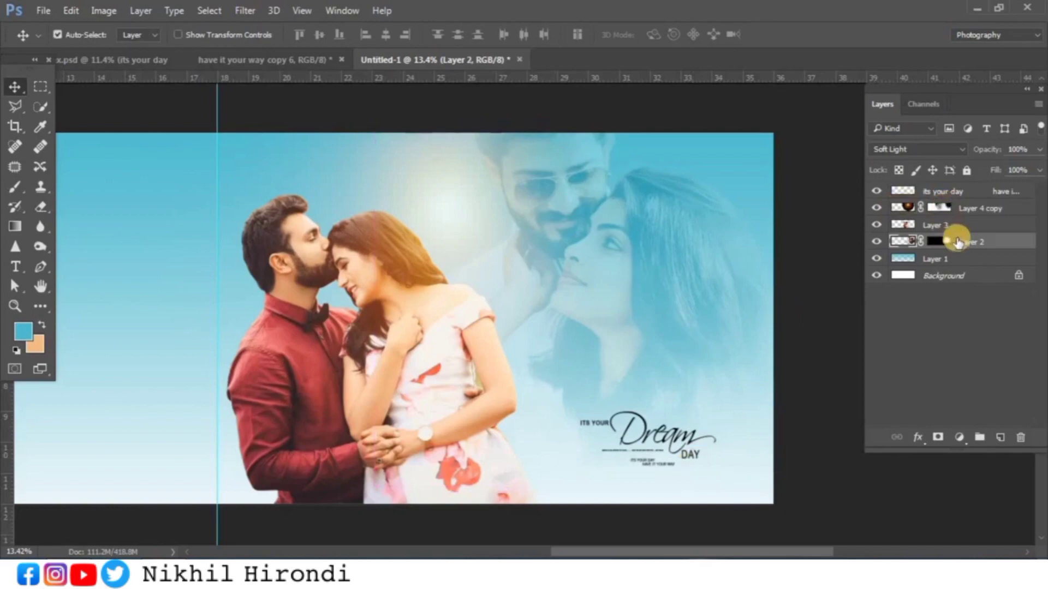
click(969, 194)
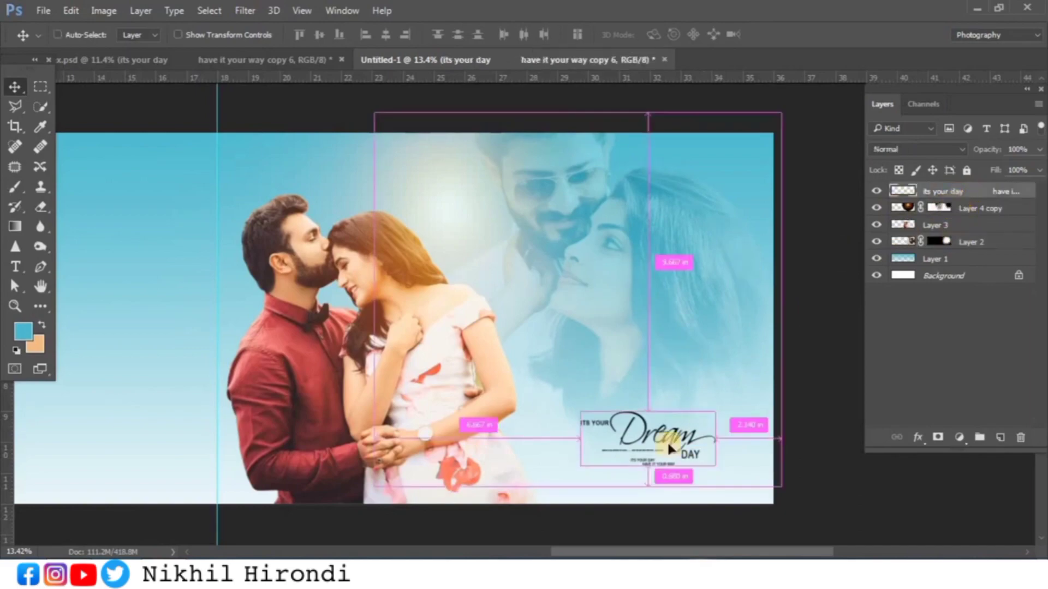
key(ctrl+t)
drag(666, 439, 672, 462)
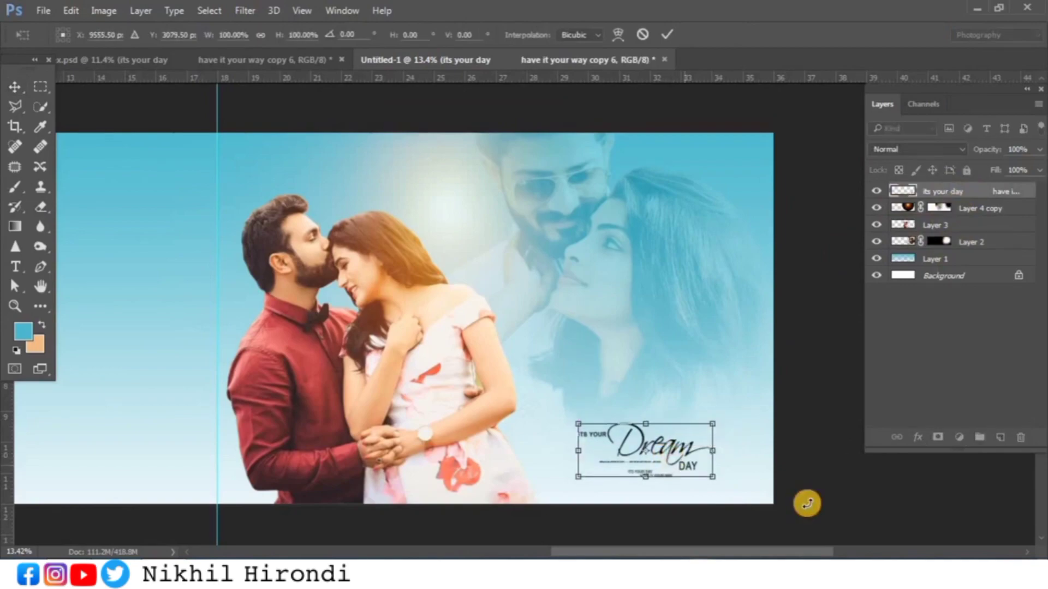
key(Return)
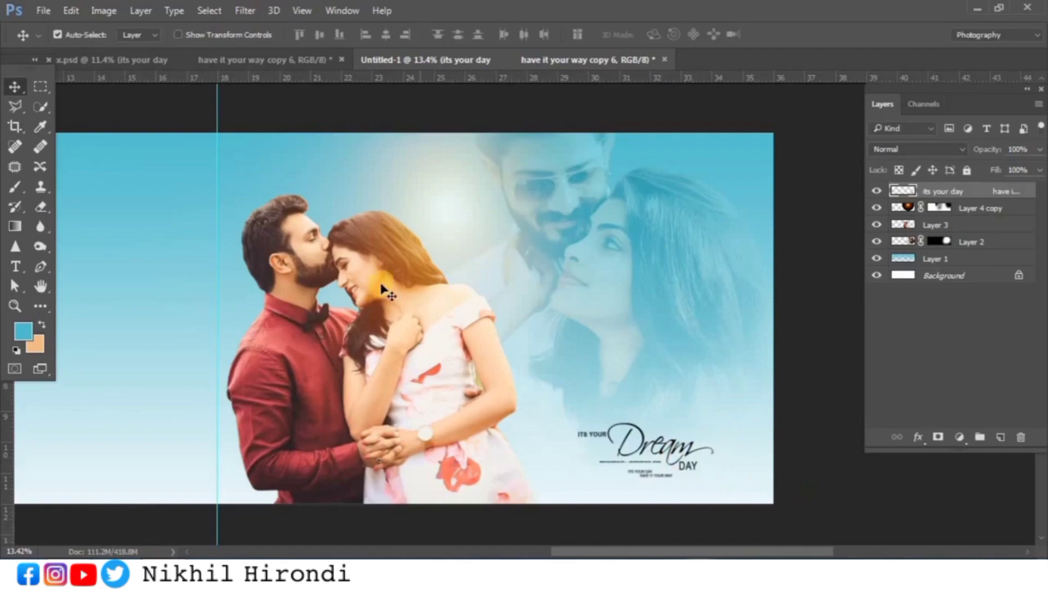
Select Layer 1 on the spread and open 110a8cb7427e46090d7a7b8c13aedb05.jpg from the wedding photo folder
drag(640, 552, 479, 512)
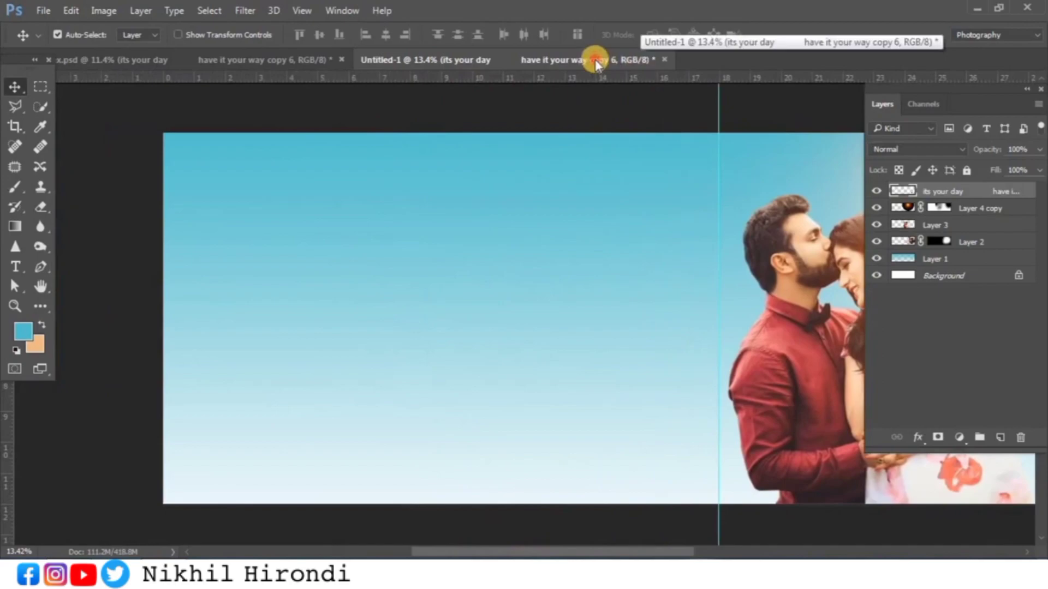
click(557, 194)
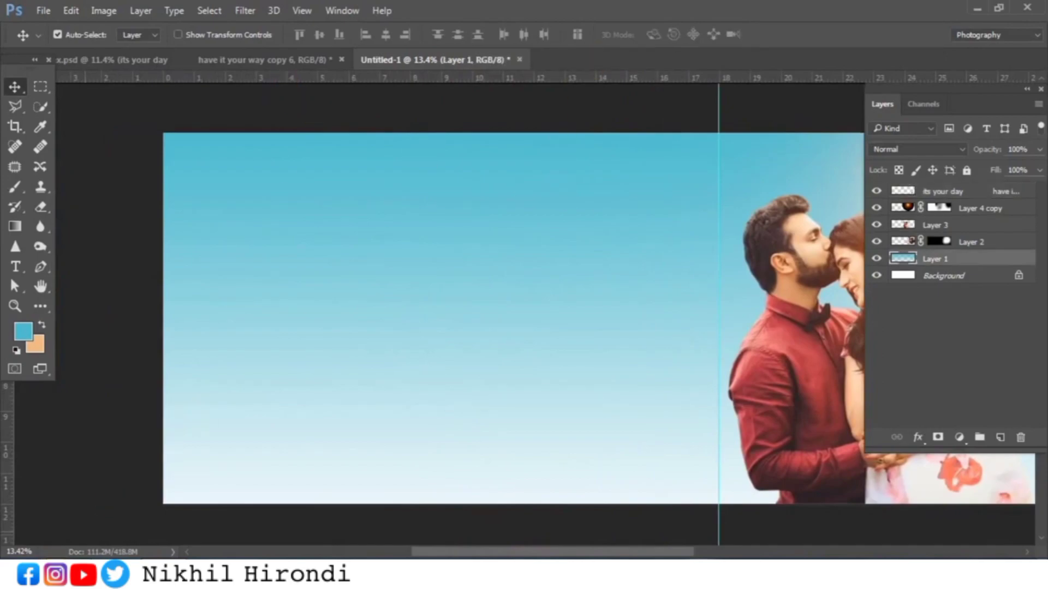
click(109, 573)
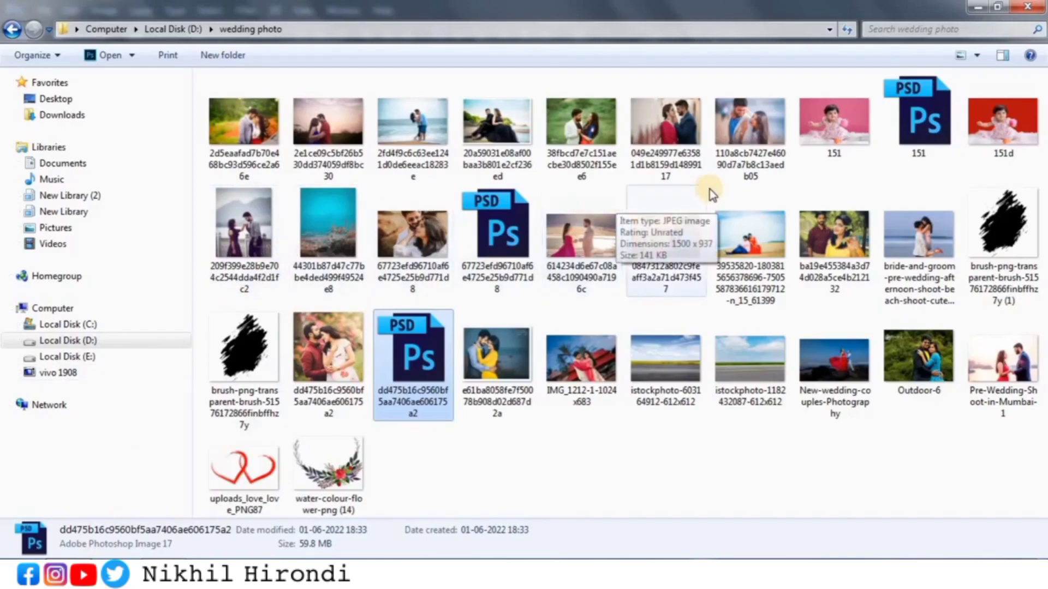
click(753, 131)
drag(754, 131, 645, 58)
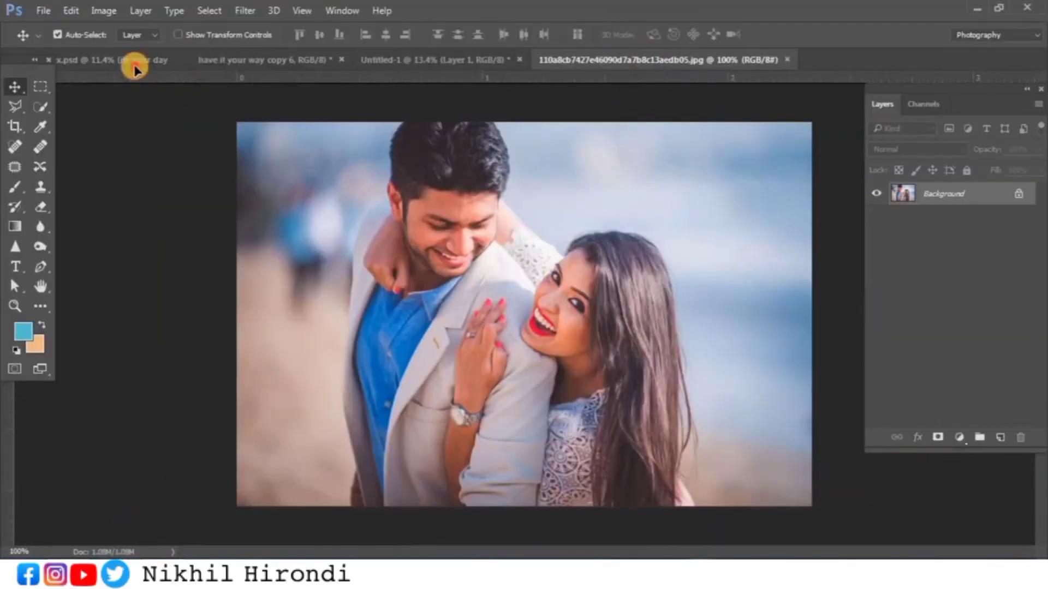
Copy the beach couple photo onto the spread's empty left page directly above Layer 1 and close the source file
click(236, 59)
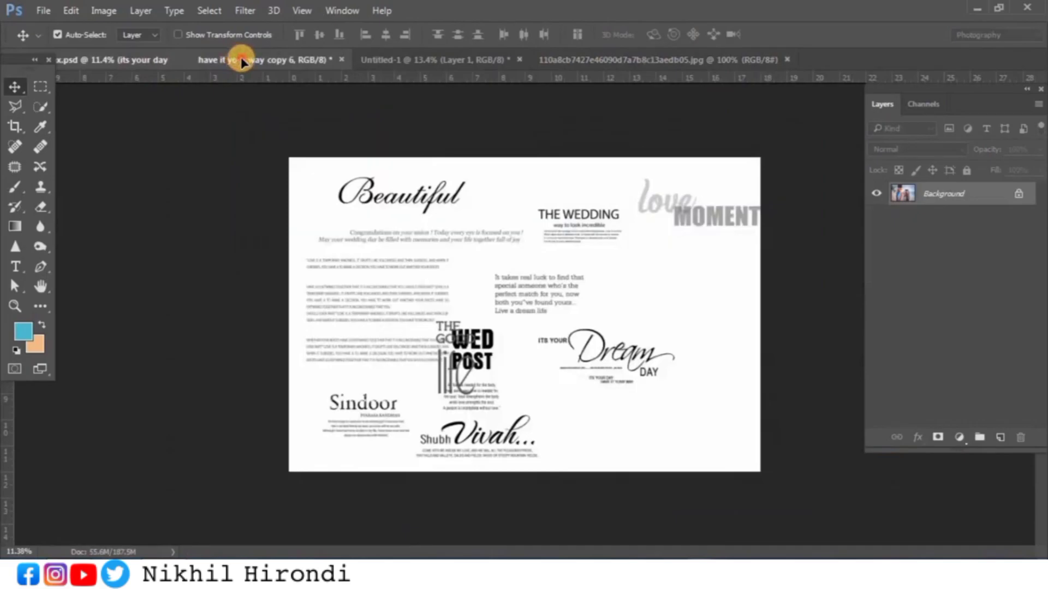
click(424, 60)
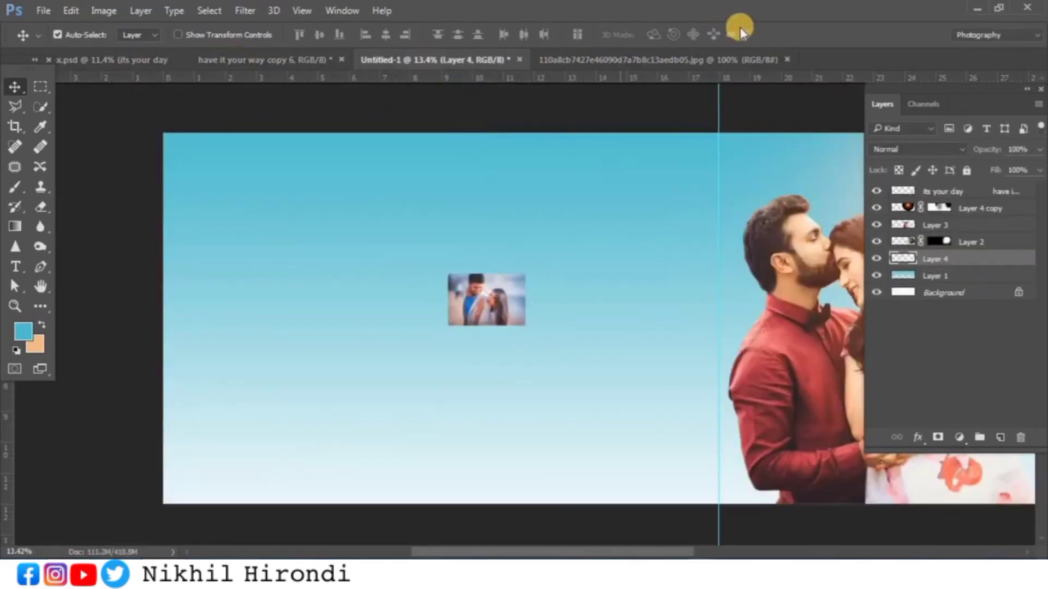
click(786, 59)
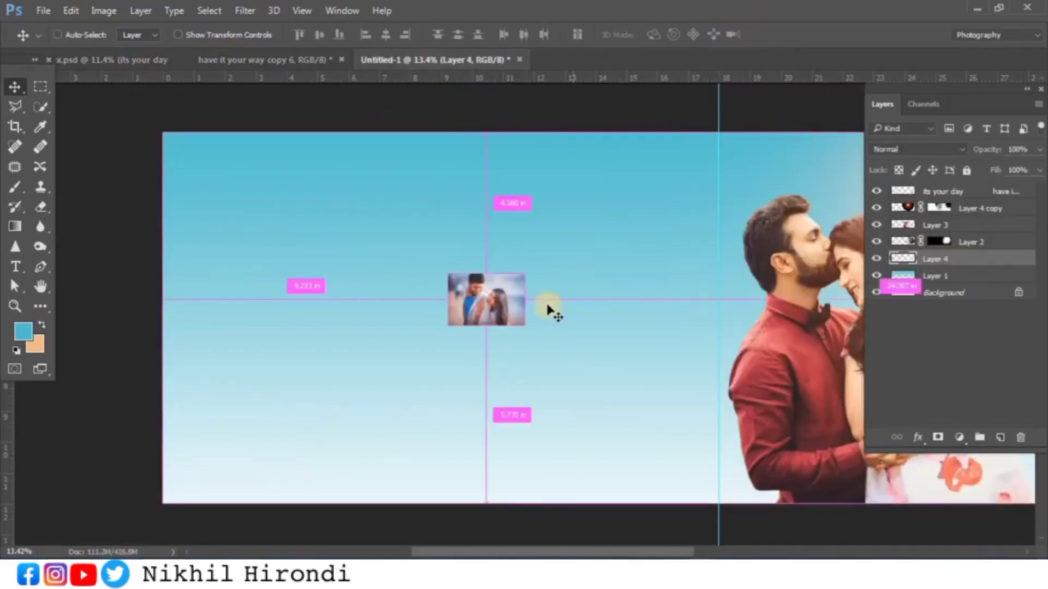
Enlarge the beach couple photo to cover most of the left page, with its upper edge at the canvas's upper edge
key(ctrl+t)
drag(550, 347, 744, 464)
key(Return)
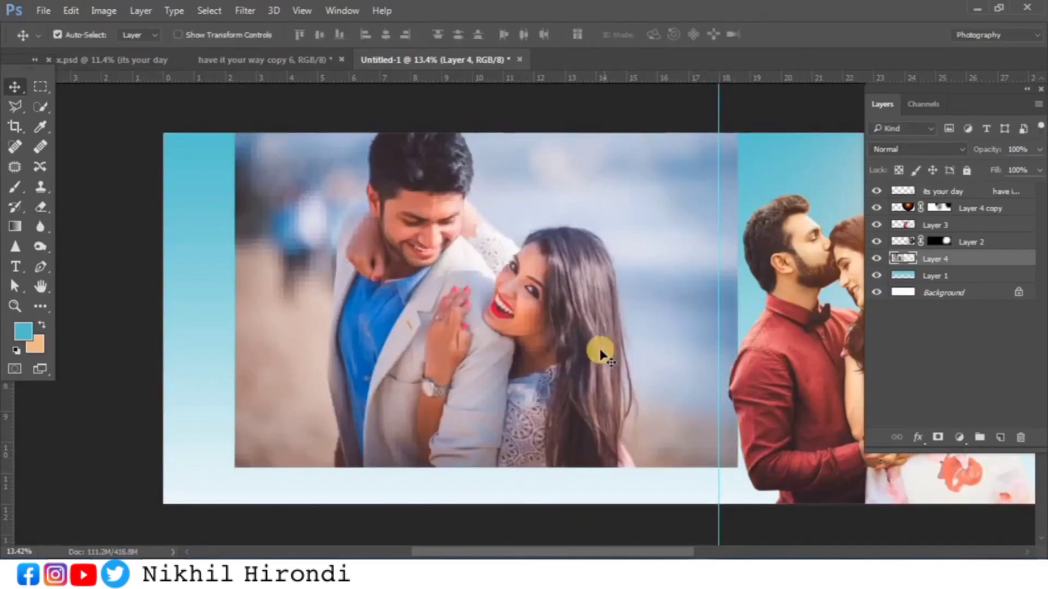
Set the beach couple photo's blend mode to Soft Light and shift it toward the spread's left edge
click(935, 149)
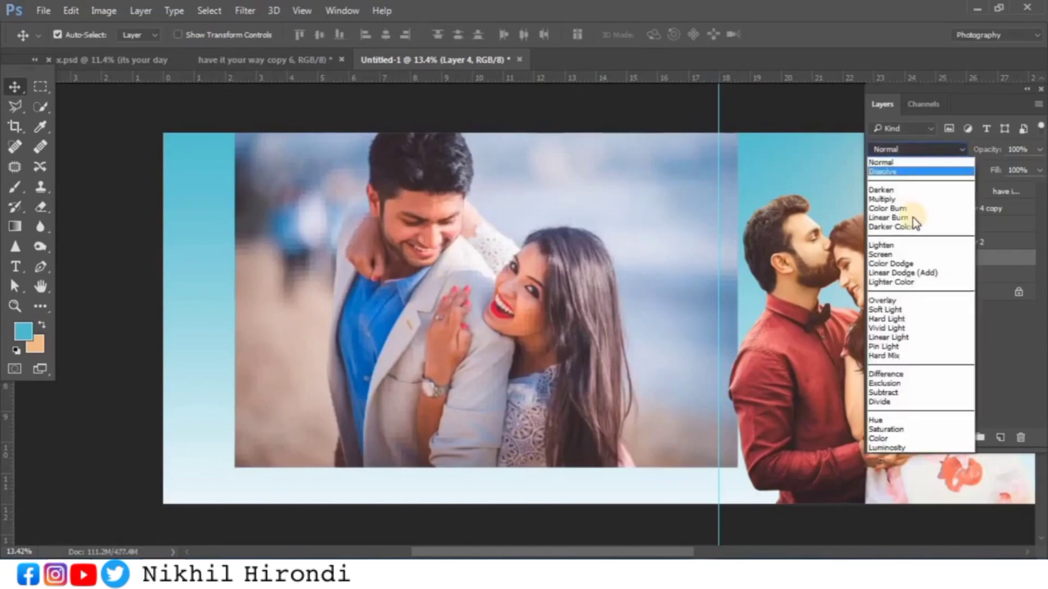
click(905, 309)
drag(554, 302, 522, 297)
Add a hide-all layer mask to the beach couple layer and reveal both figures with a large soft white brush
click(139, 11)
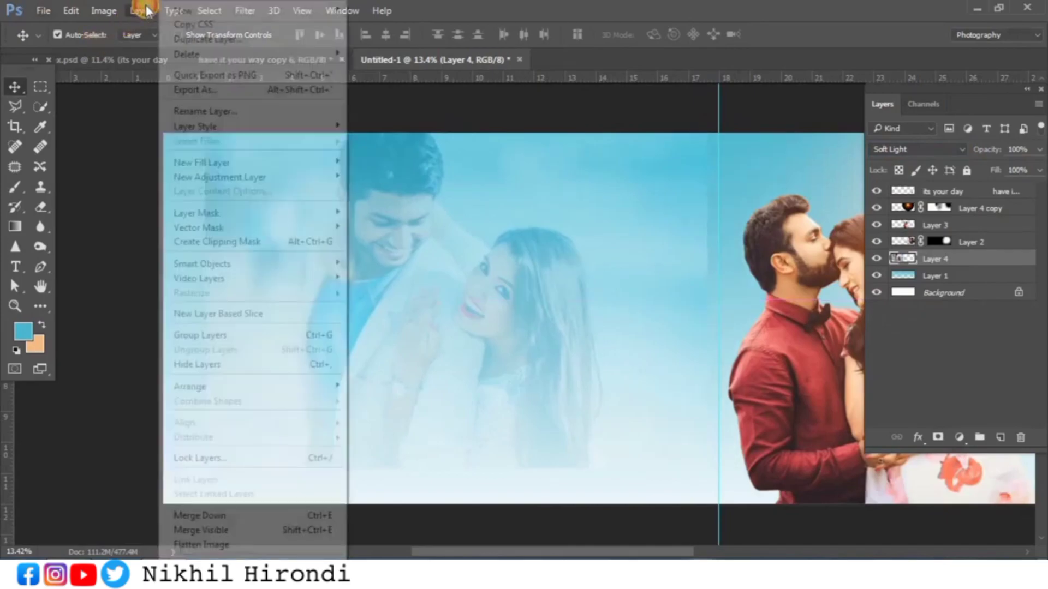
mouse_move(231, 212)
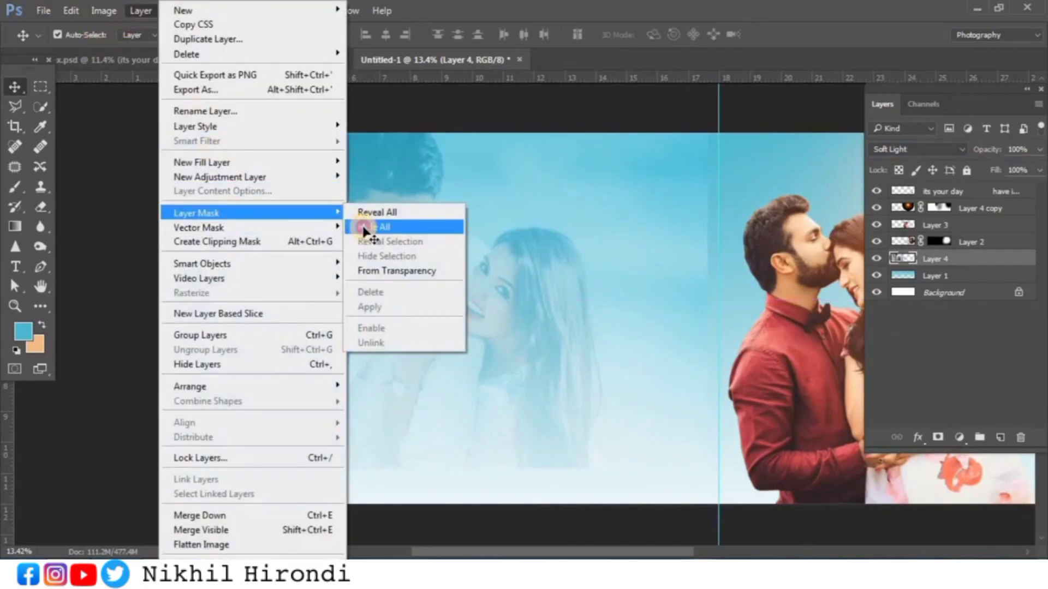
click(374, 227)
click(15, 186)
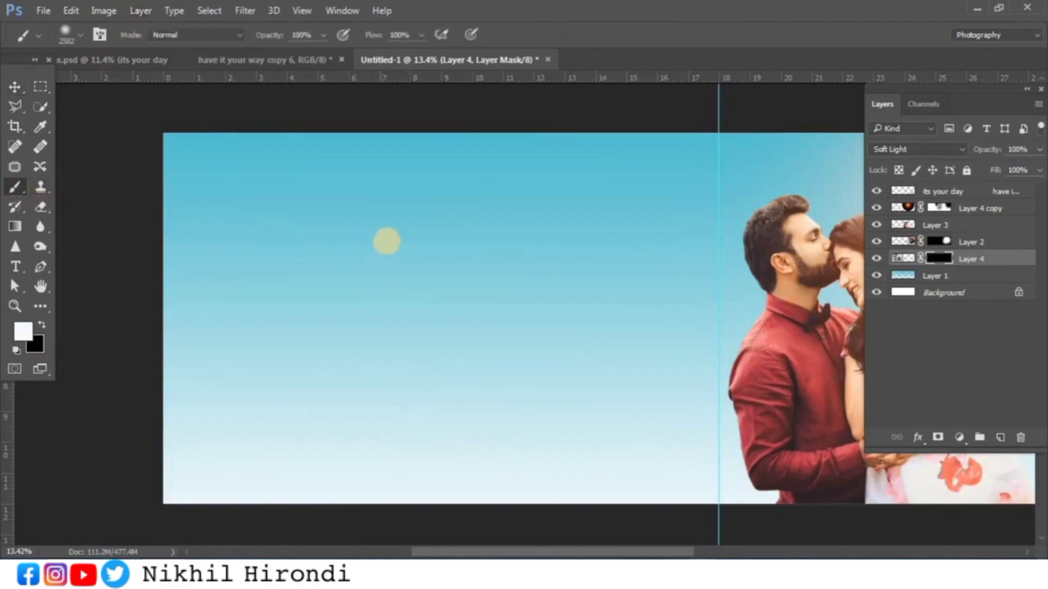
drag(396, 237, 401, 244)
mouse_move(459, 319)
mouse_down()
mouse_move(493, 294)
mouse_move(501, 330)
mouse_move(462, 341)
mouse_up()
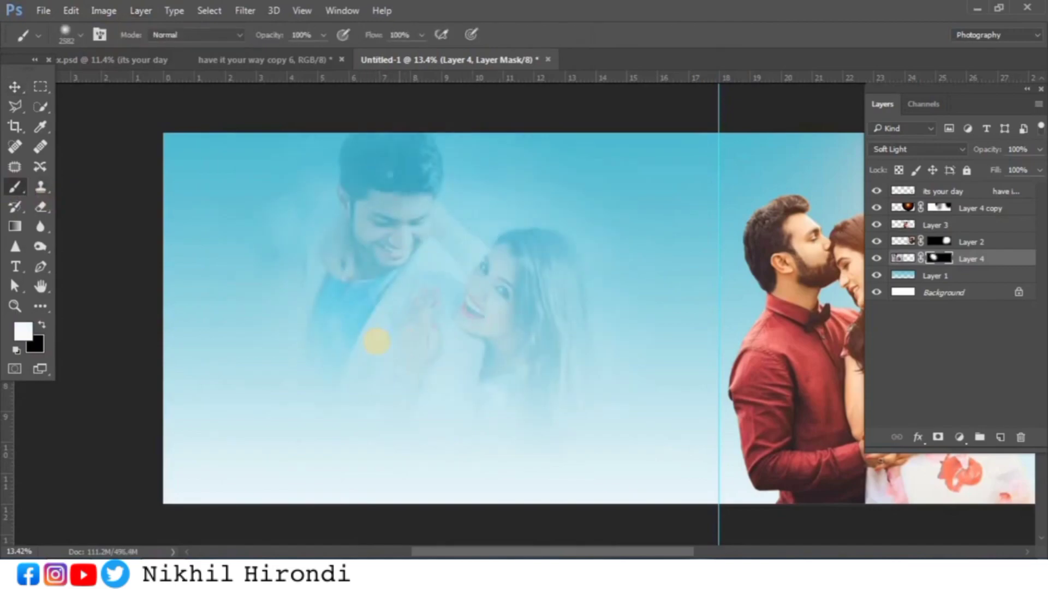
click(397, 228)
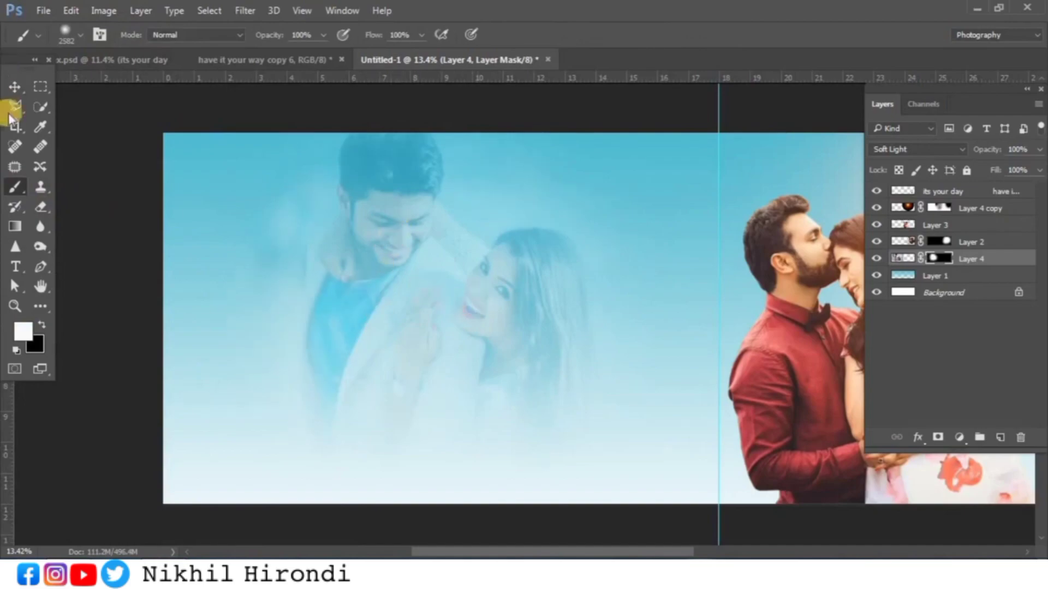
Move the faded beach couple toward the centre guide, leaving the outer part of the left page empty
click(14, 87)
drag(397, 326, 489, 322)
key(ctrl+t)
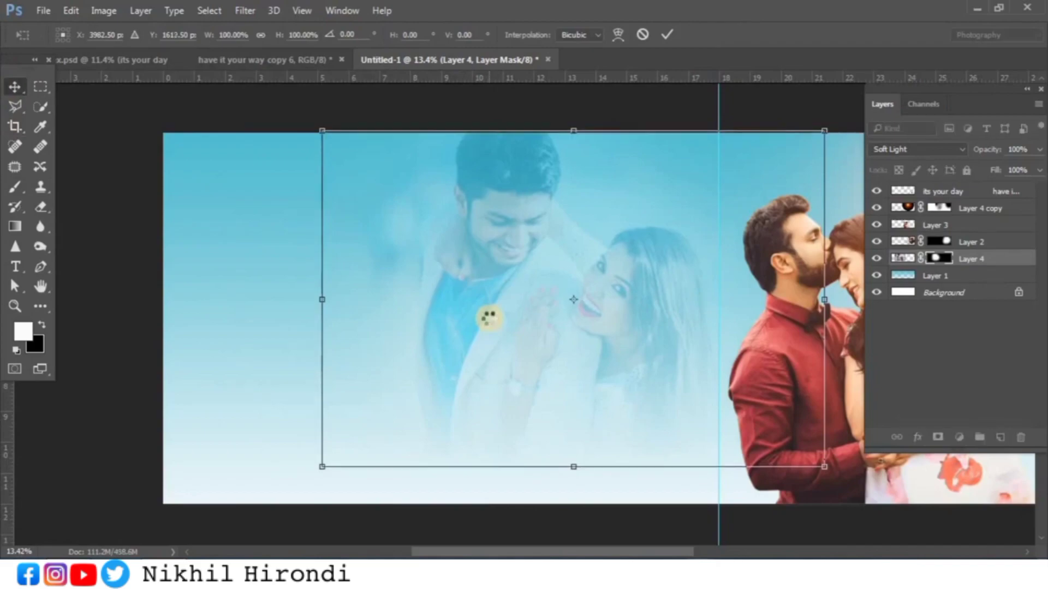
key(Return)
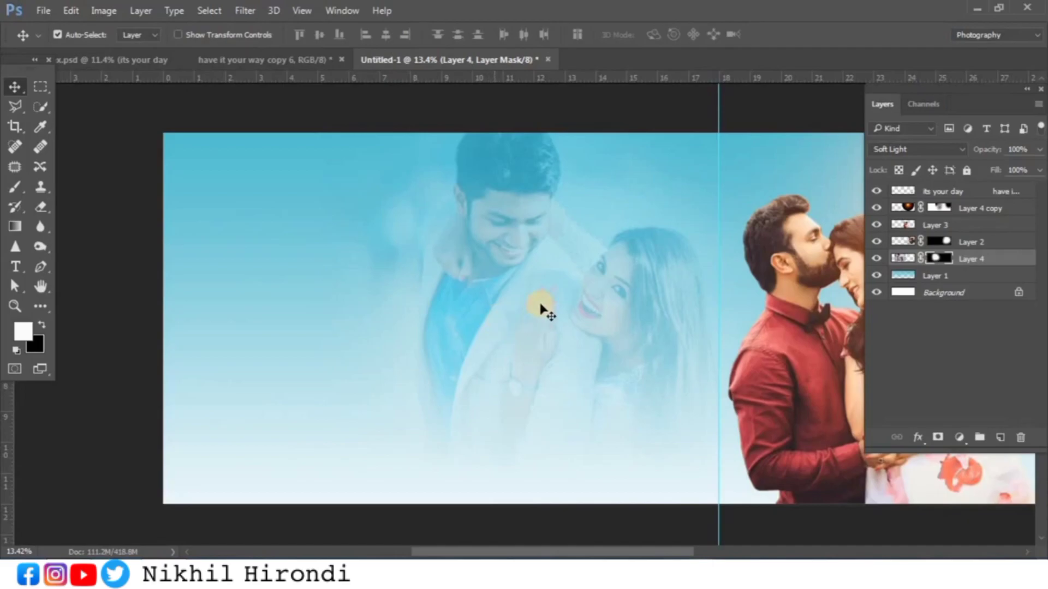
Show Layer 2, the black torn-edge shape, in x.psd and copy it onto the spread directly above the beach couple layer
click(243, 64)
click(876, 283)
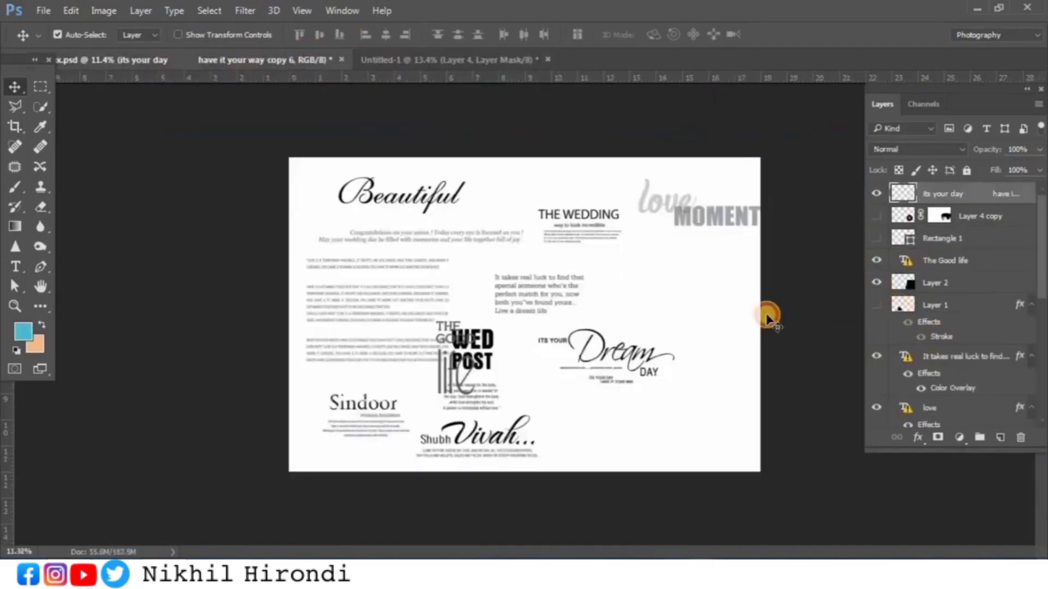
drag(380, 149, 326, 298)
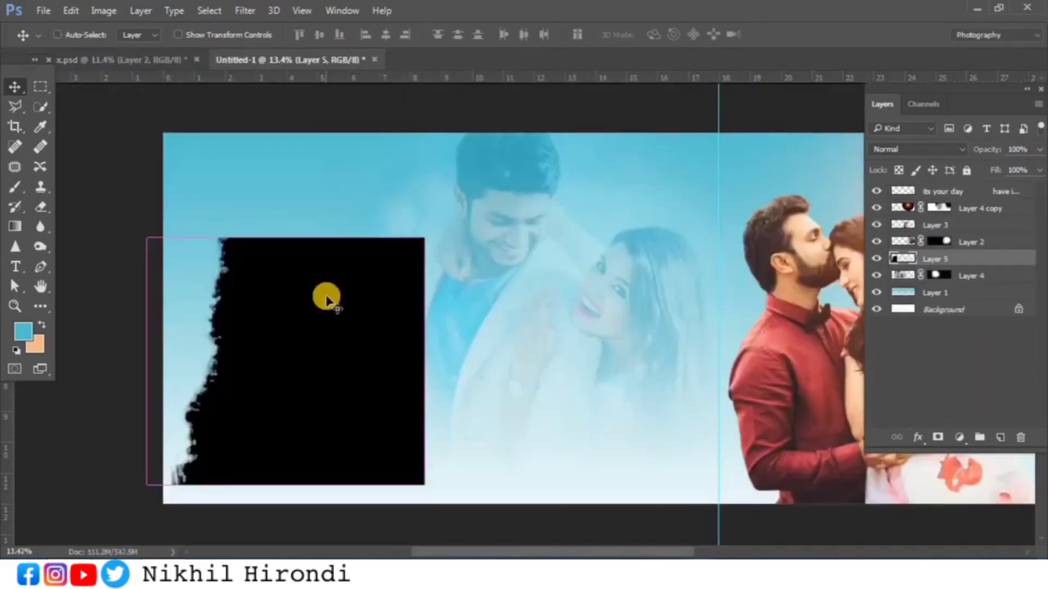
Flip the black torn-edge shape horizontally and enlarge it to cover the outer part of the left page at full height
key(ctrl+t)
right_click(326, 298)
click(420, 531)
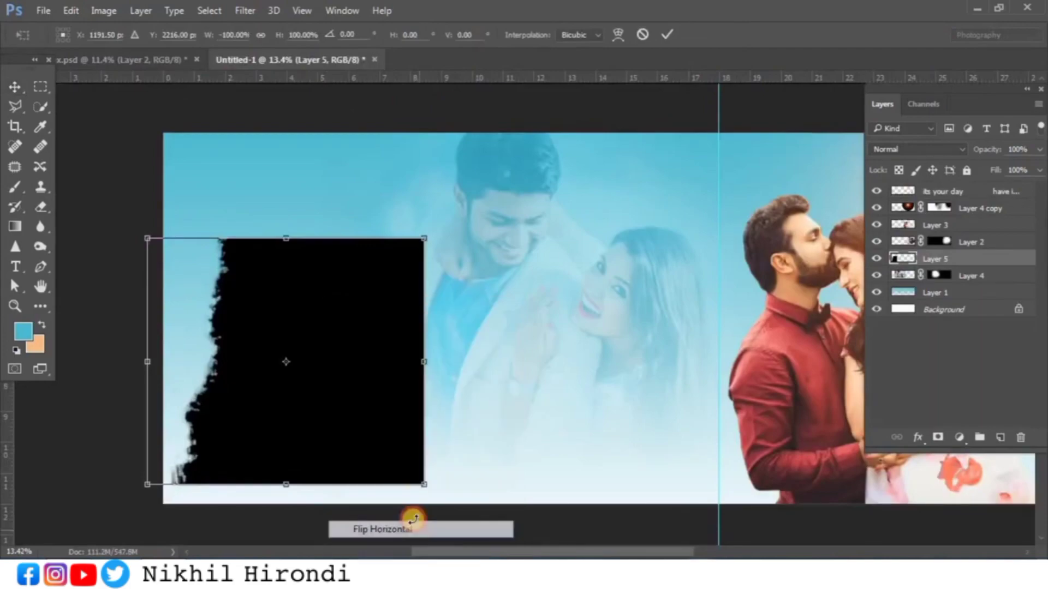
drag(427, 241, 507, 173)
mouse_move(297, 398)
mouse_down()
mouse_move(333, 348)
mouse_move(314, 390)
mouse_up()
key(Return)
drag(494, 319, 499, 321)
drag(322, 417, 329, 419)
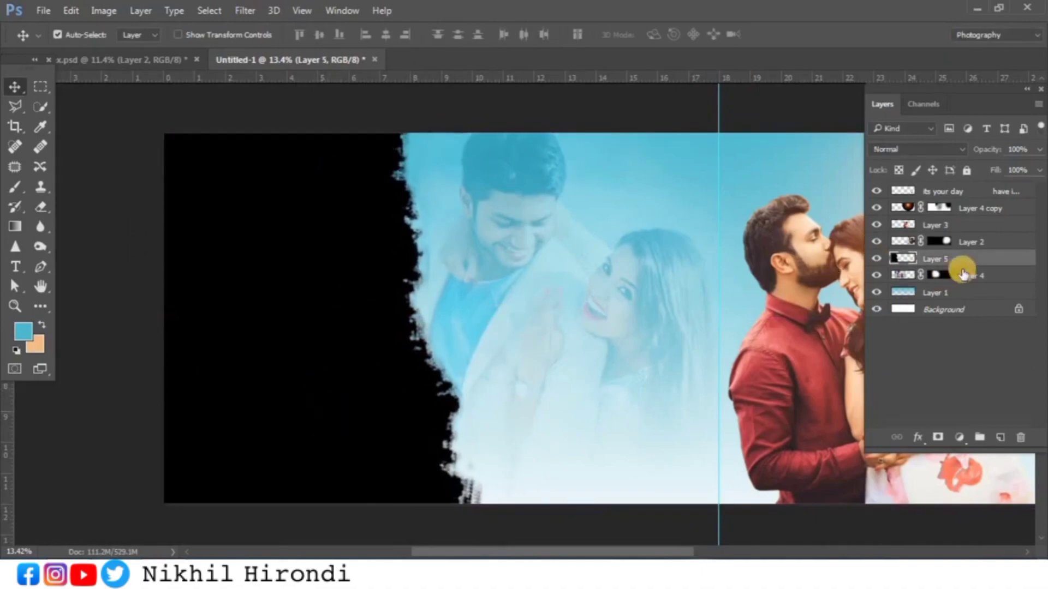
Duplicate the torn-edge shape, turn the copy white with Lightness +100, and nudge it left to expose the dark edge beneath
key(ctrl+j)
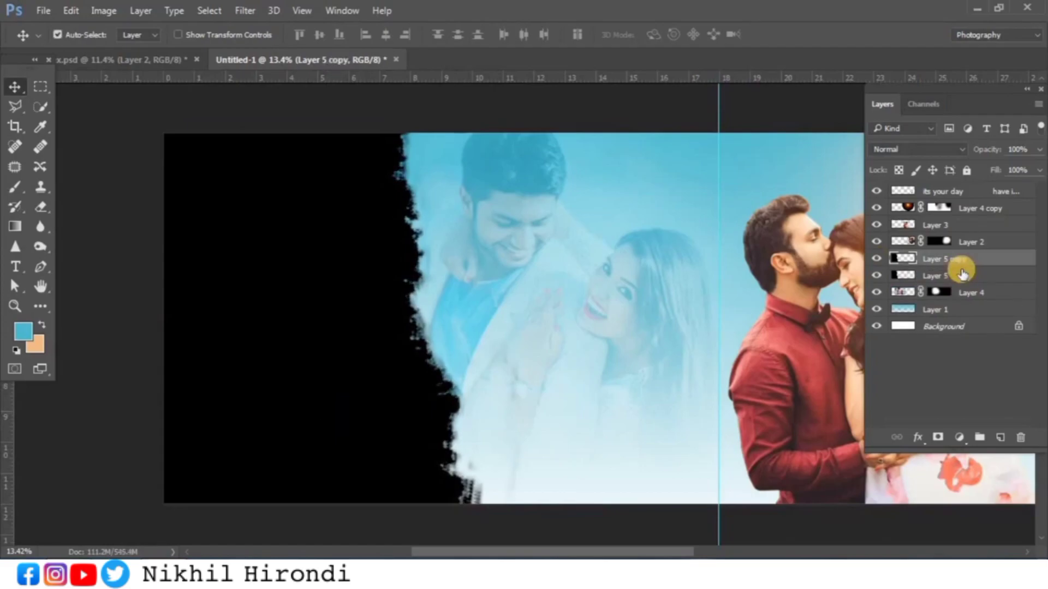
key(ctrl+u)
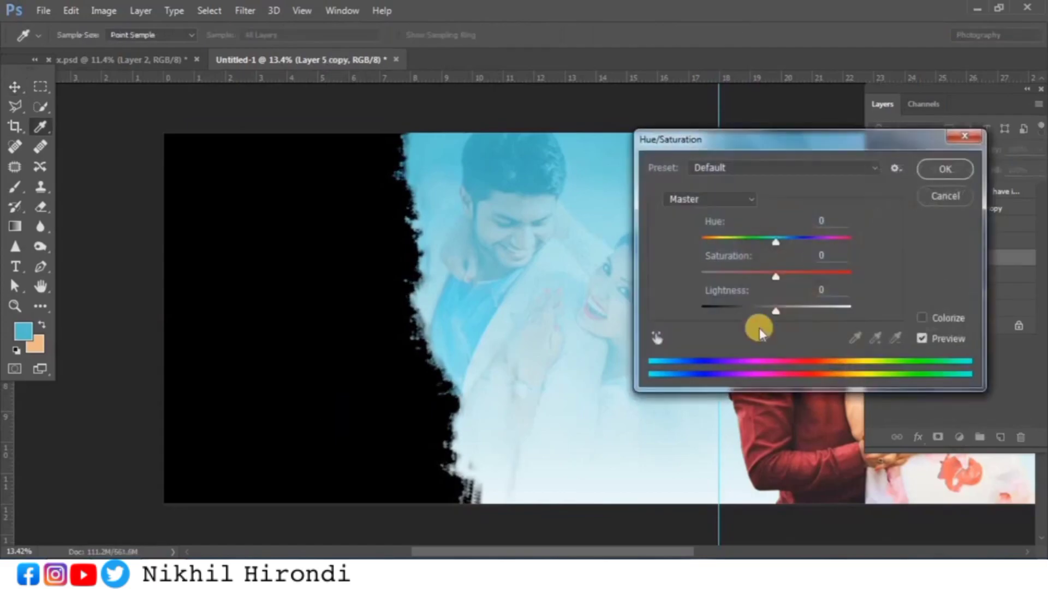
drag(778, 312, 884, 311)
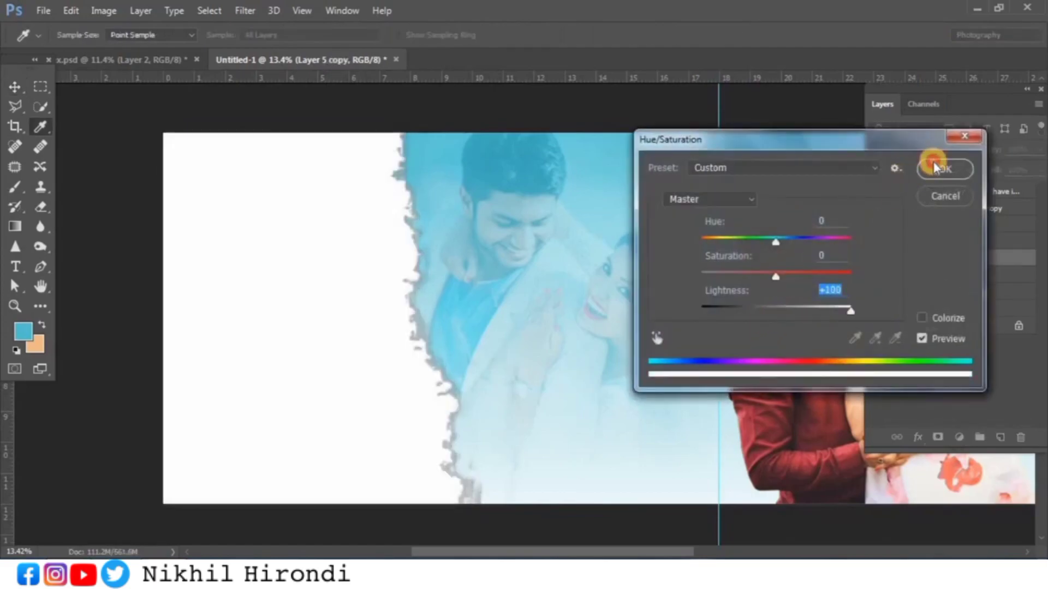
click(934, 166)
key(shift+Left)
key(shift+Left)
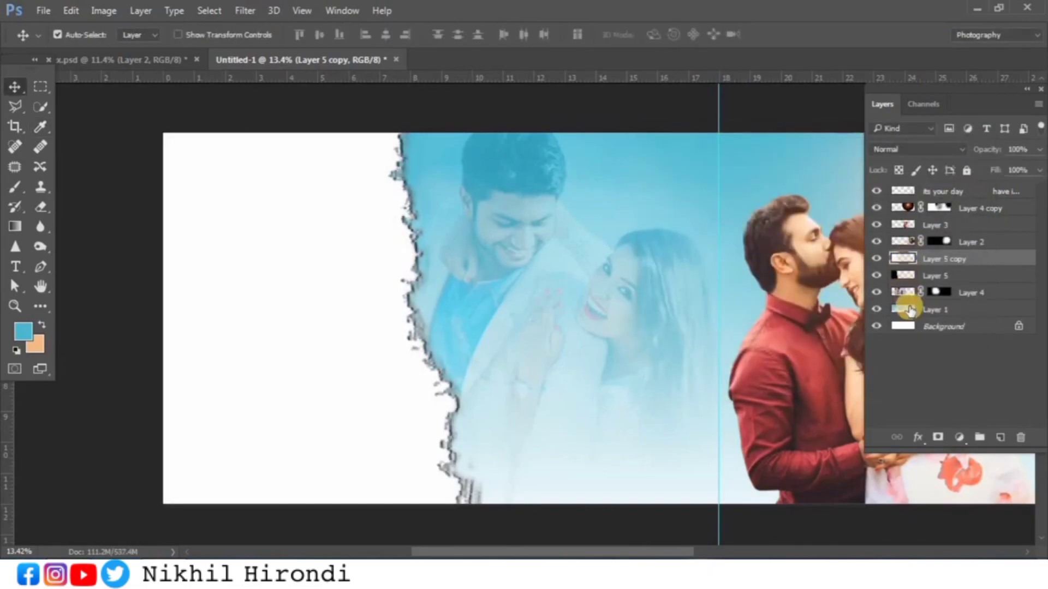
Apply a dark teal Color Overlay, about #268791, to the original torn-edge shape on Layer 5
double_click(982, 281)
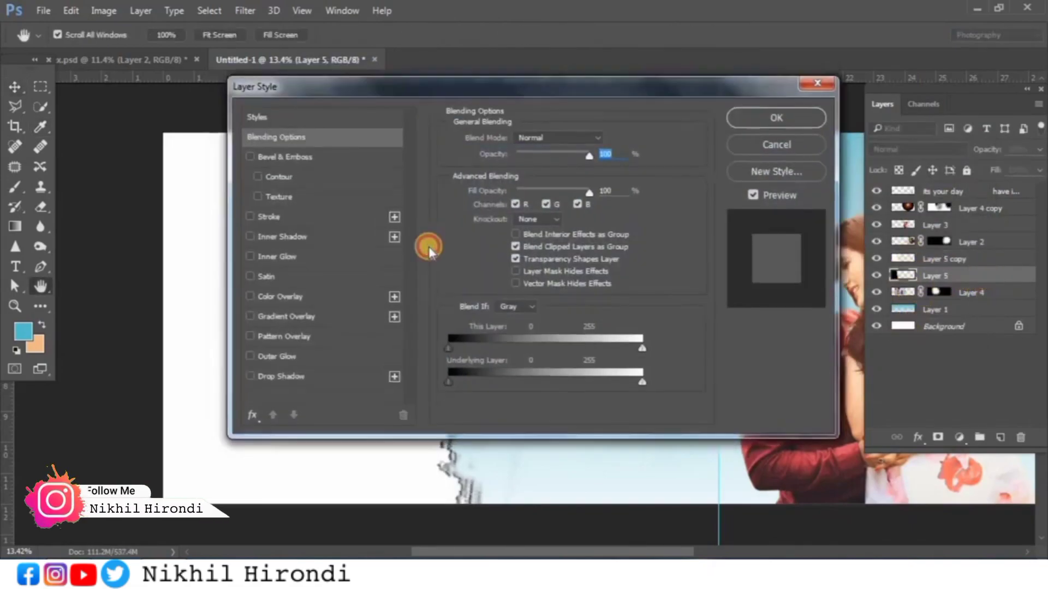
drag(418, 83, 425, 245)
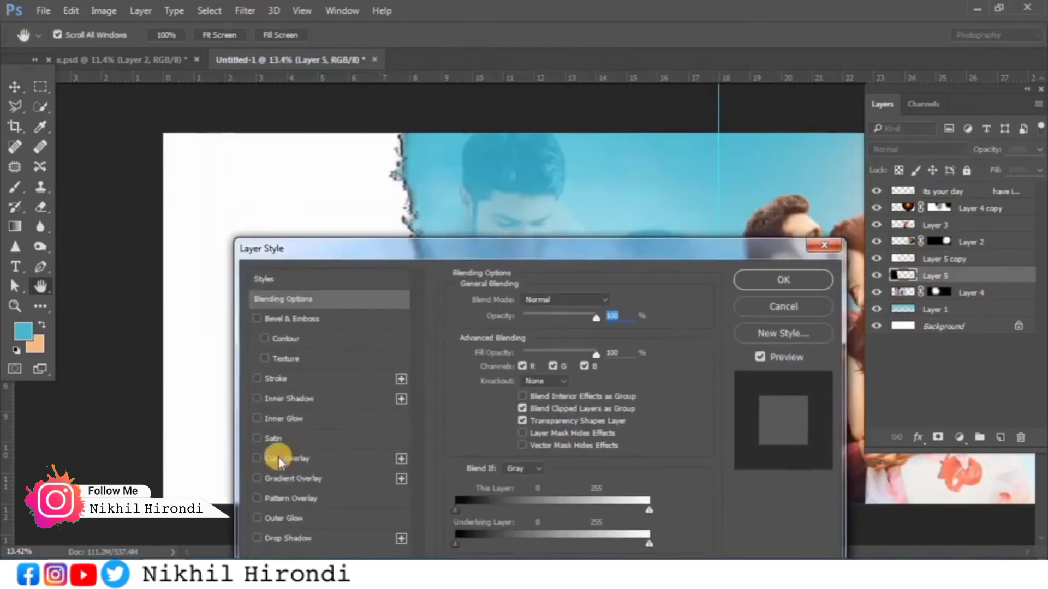
click(307, 459)
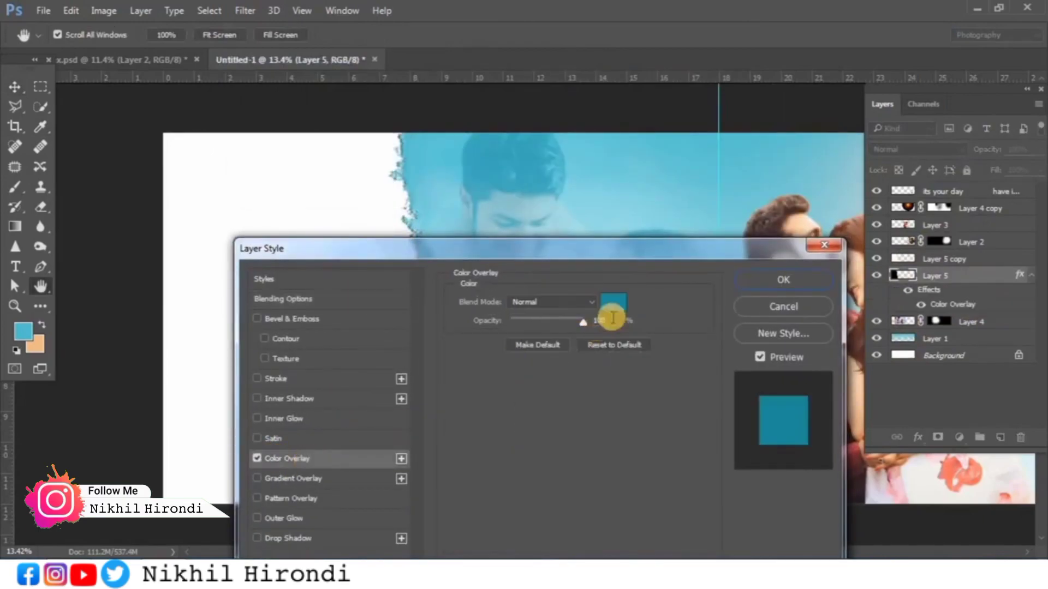
click(606, 303)
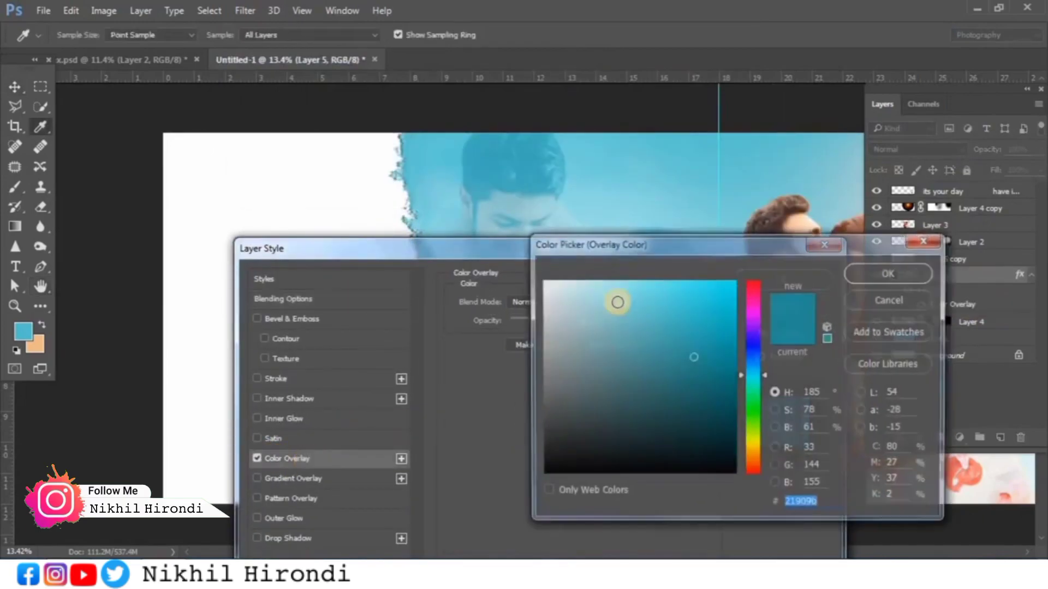
click(689, 171)
drag(682, 356, 685, 364)
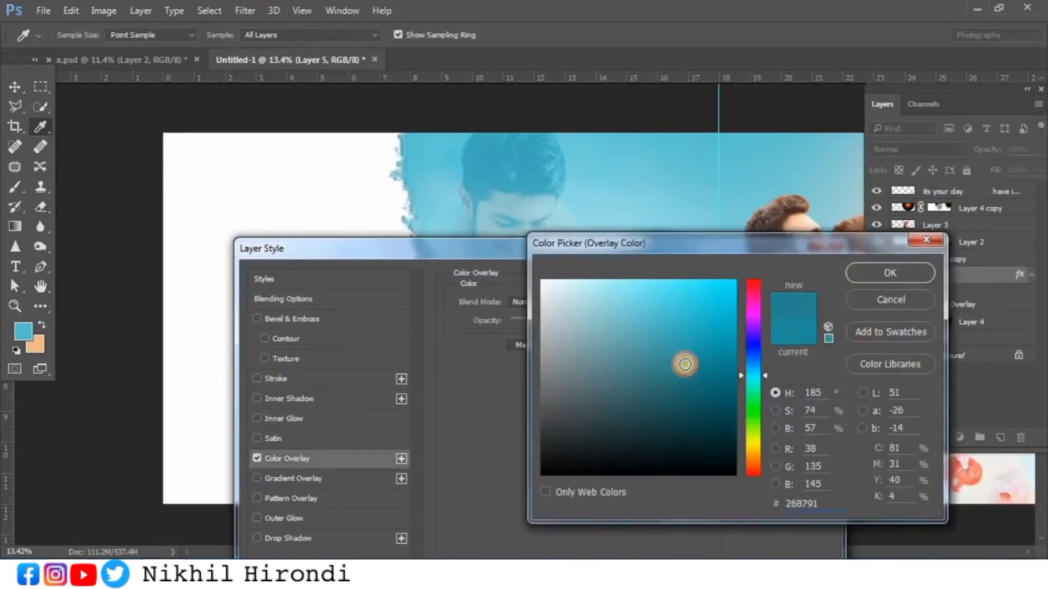
click(875, 276)
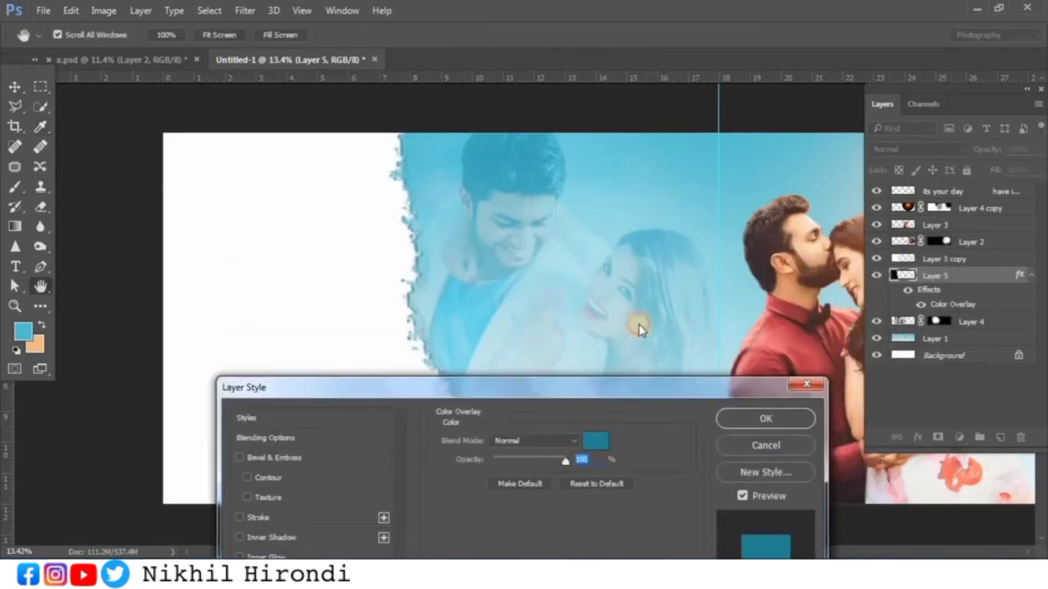
click(761, 349)
Move love below MOMENT in x.psd, then copy both lettering pieces to the top of the spread's layer stack on the left page
click(381, 344)
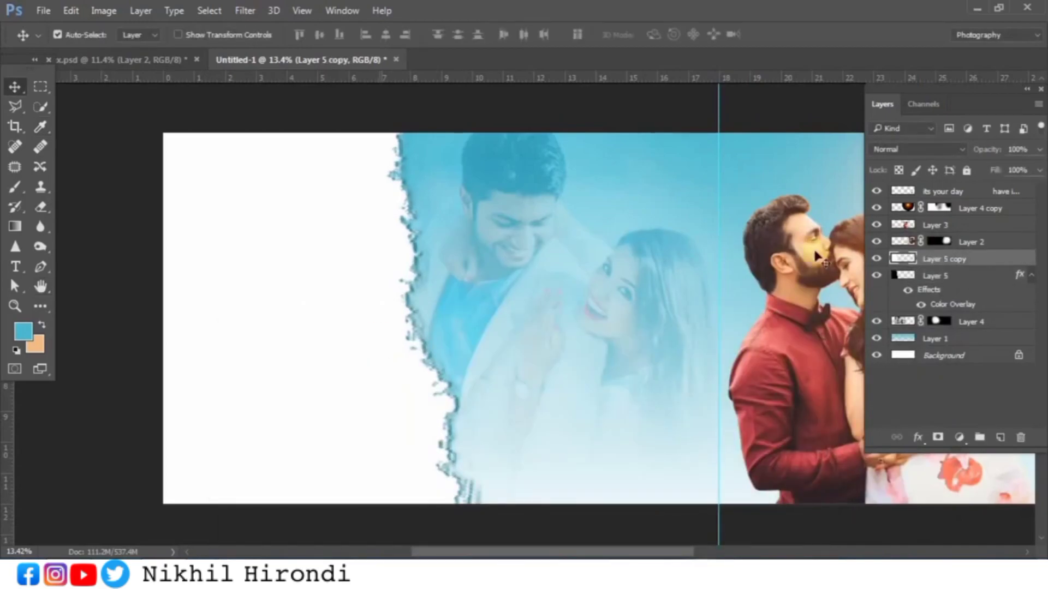
click(982, 191)
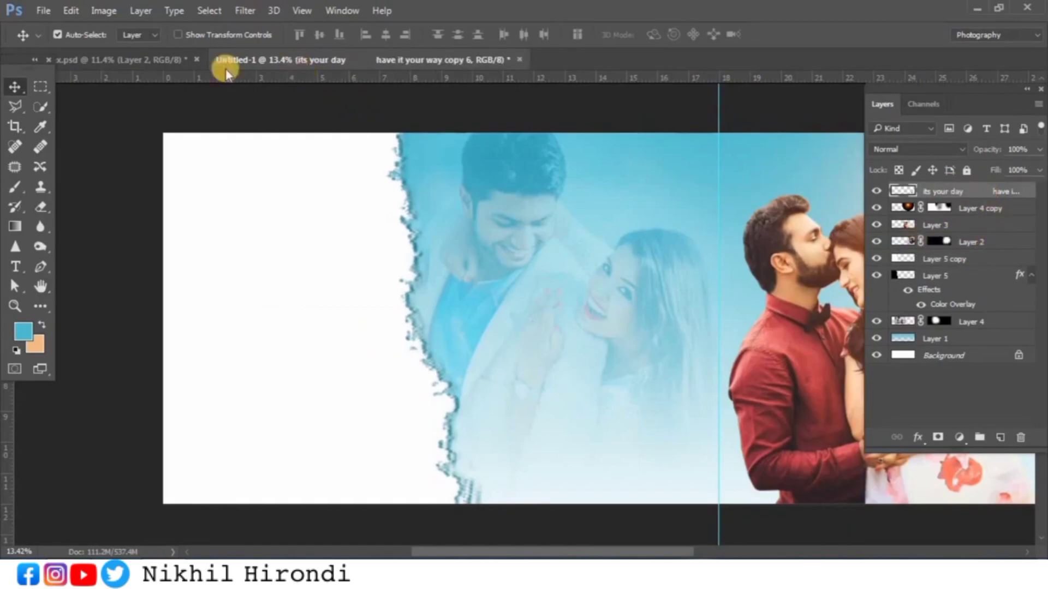
click(129, 61)
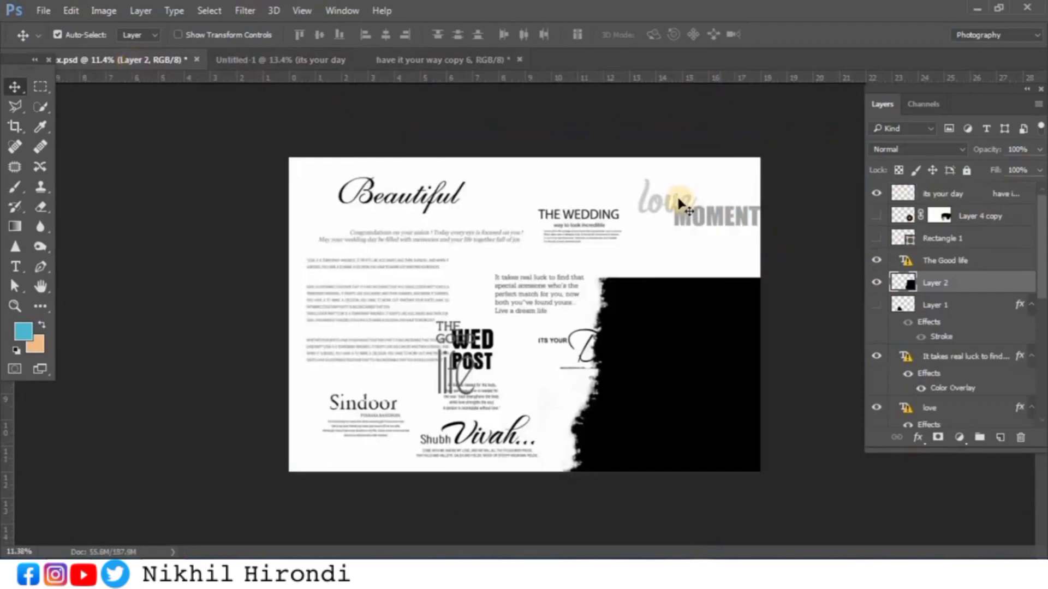
drag(692, 227, 713, 235)
click(739, 351)
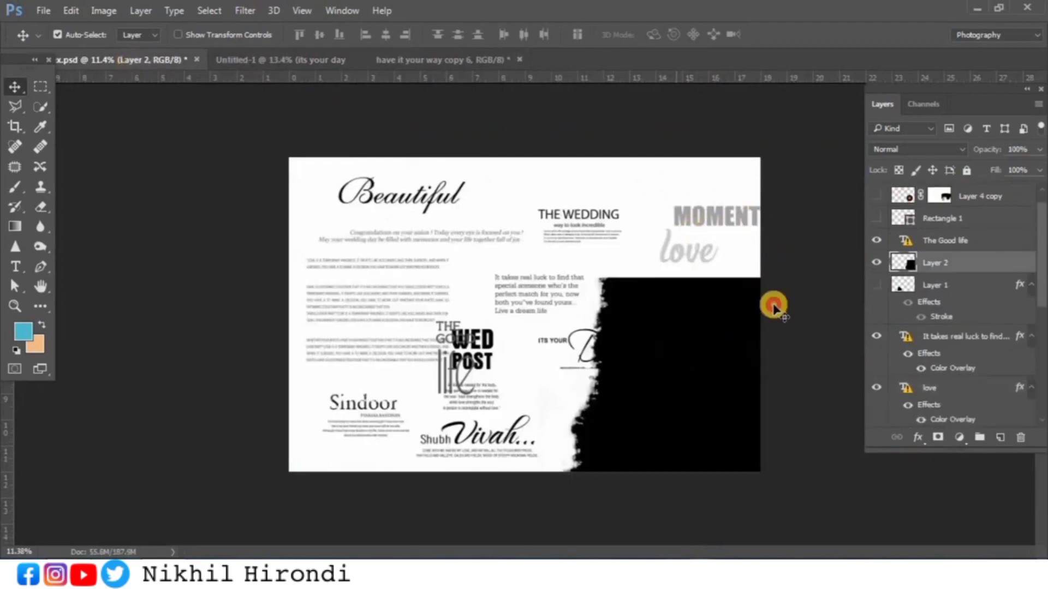
click(872, 264)
drag(676, 171, 603, 420)
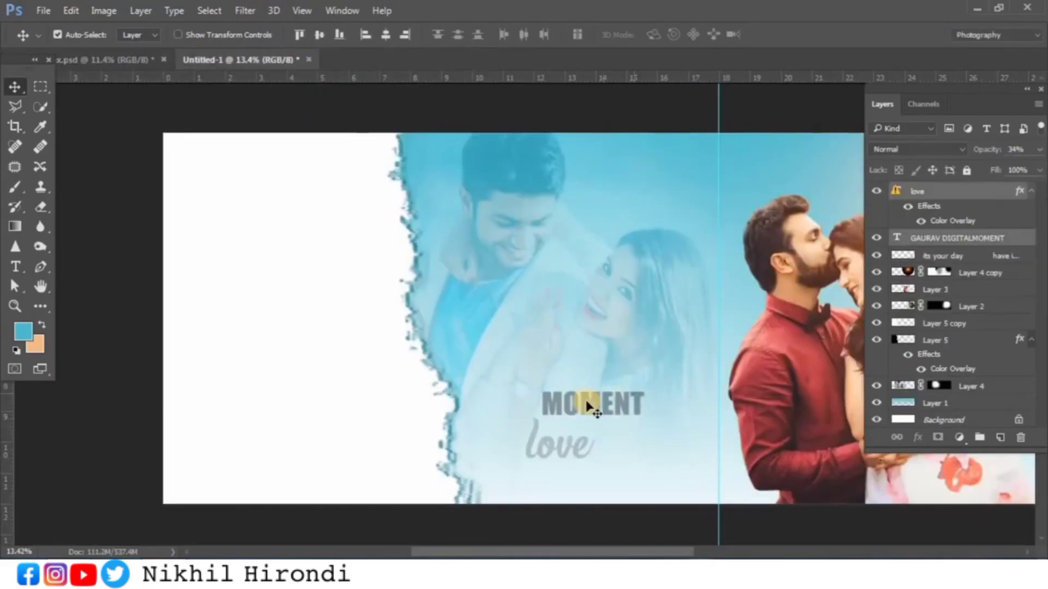
Place the love lettering directly before MOMENT on the same line and scale MOMENT down to match it
click(580, 457)
drag(577, 457, 525, 405)
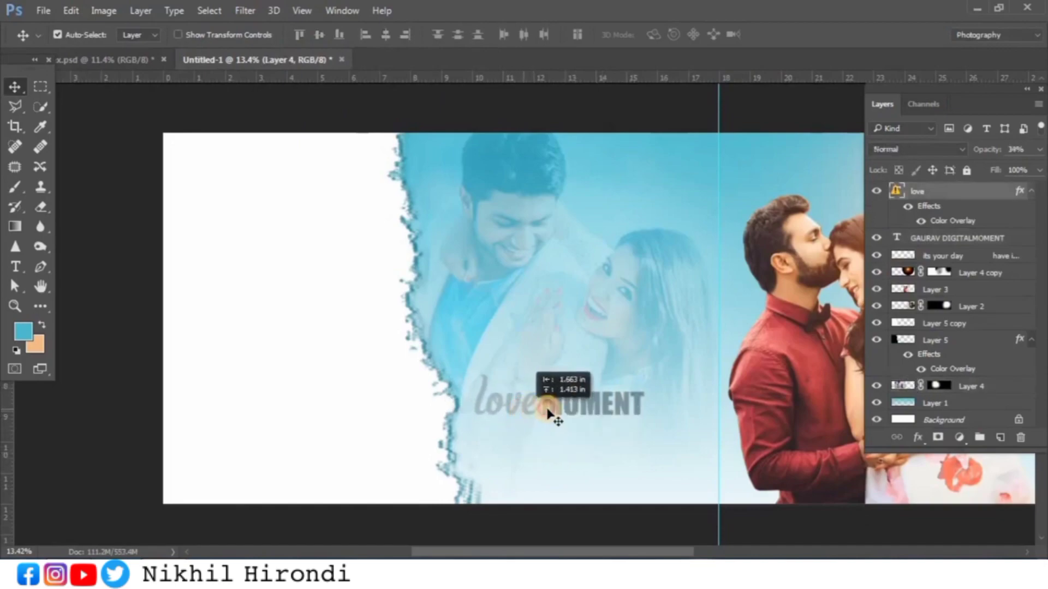
click(551, 405)
key(ctrl+t)
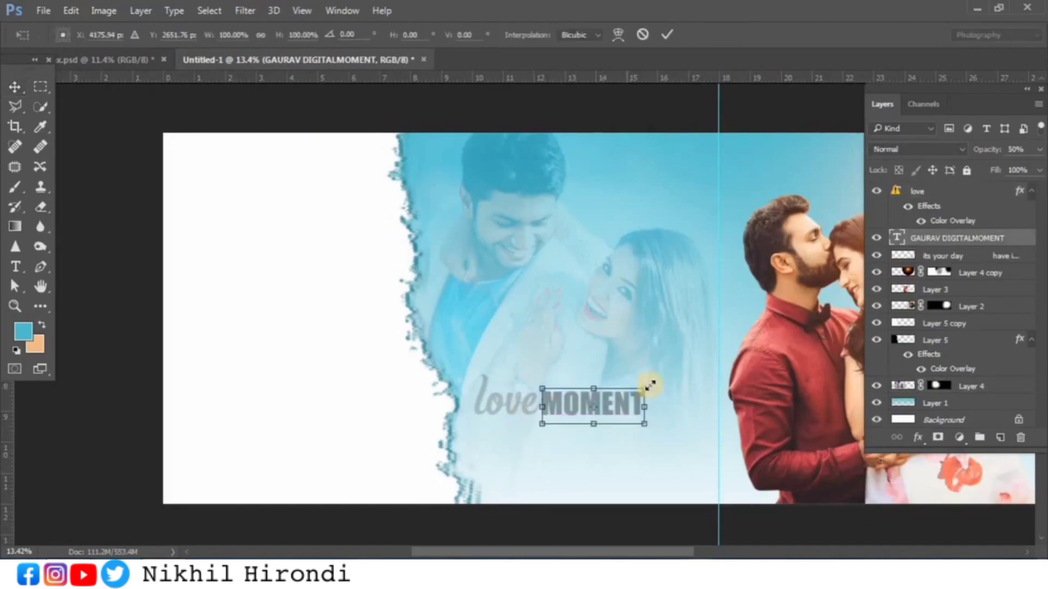
drag(637, 388, 603, 405)
key(Return)
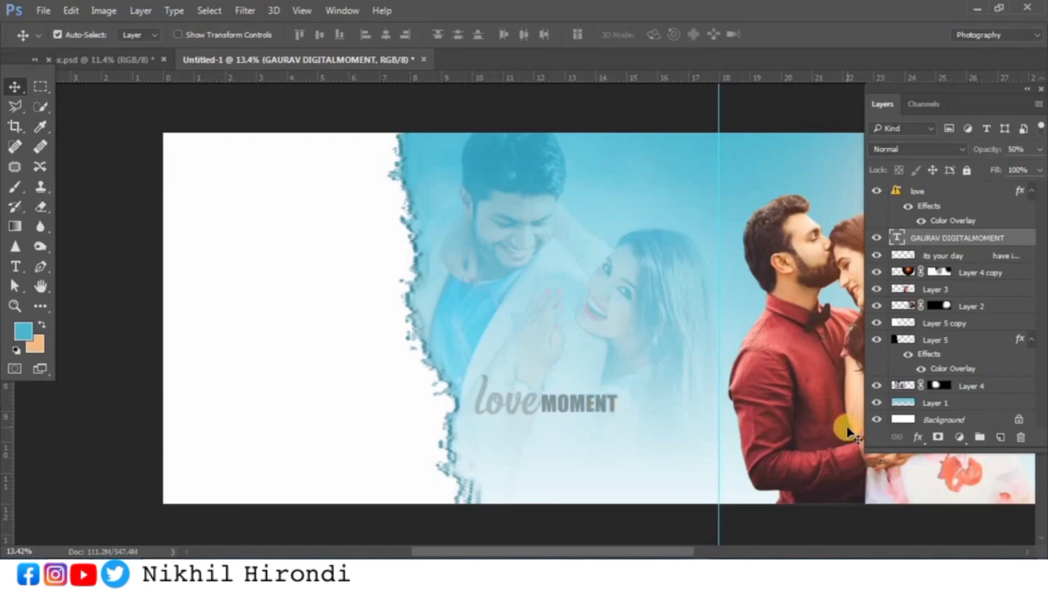
Select both the love and MOMENT text layers and move them together below the faded couple, closer to the centre guide
shift+click(952, 203)
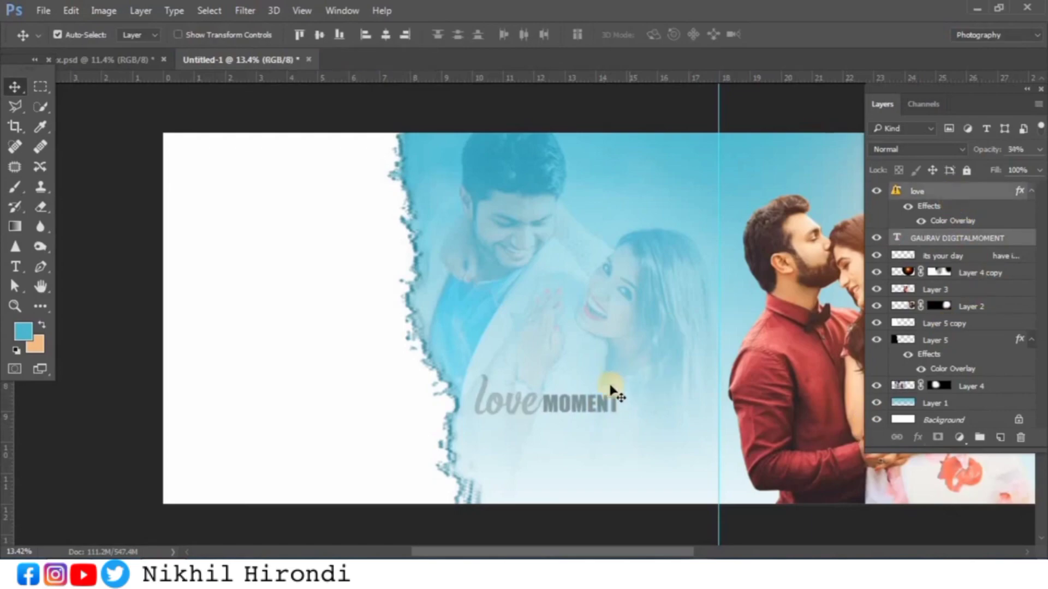
drag(616, 413, 666, 434)
click(1005, 233)
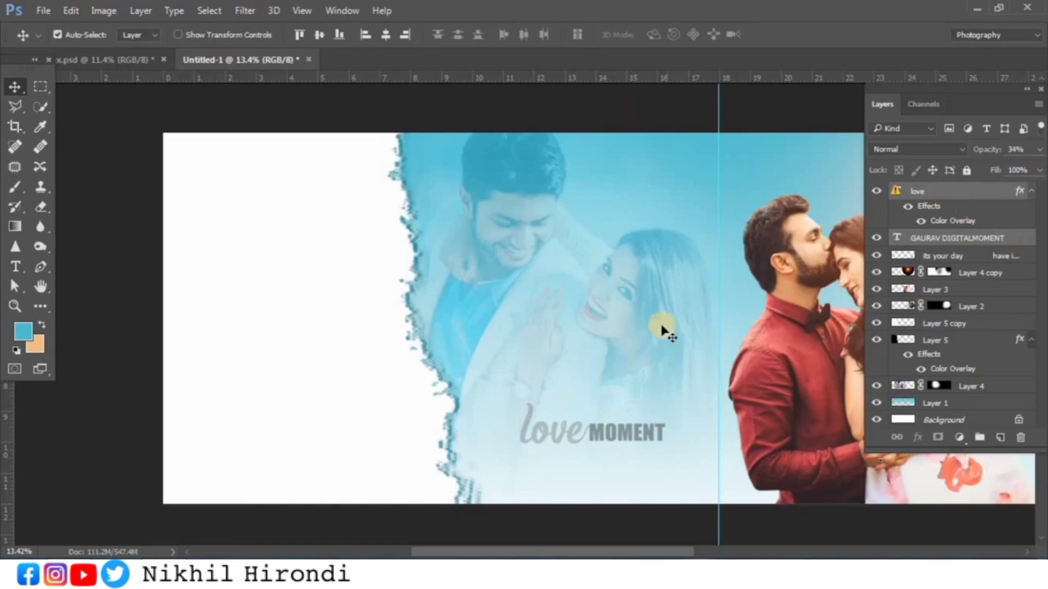
Try to merge the two text layers using the existing pixel data, and scale the love MOMENT lettering down slightly
key(ctrl+e)
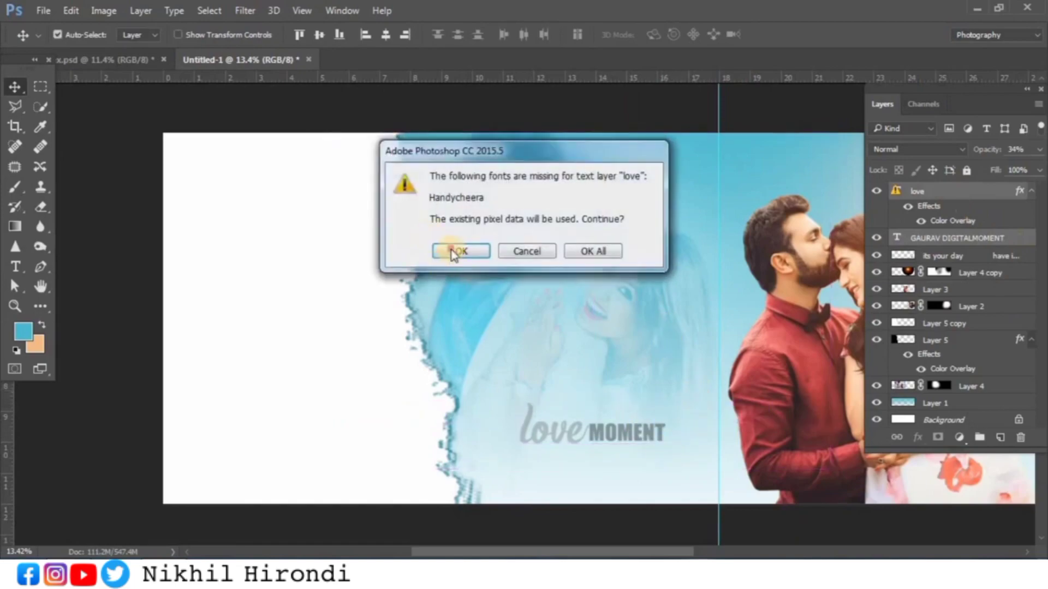
click(453, 252)
drag(655, 436, 649, 440)
key(Return)
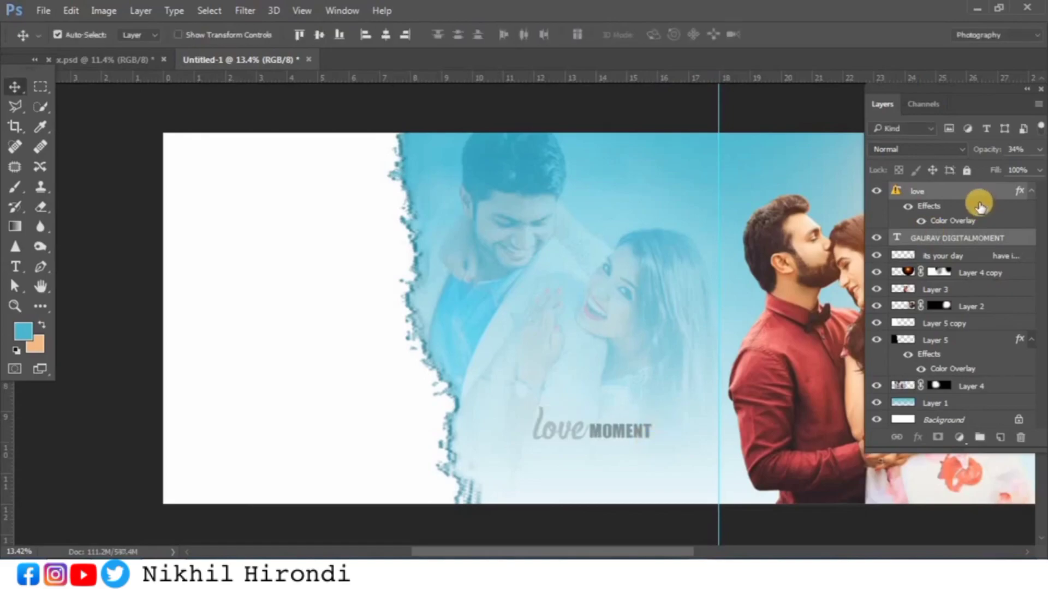
Raise the love lettering's opacity to 100% and change its colour overlay to red ff0000
click(977, 197)
drag(992, 150, 1043, 148)
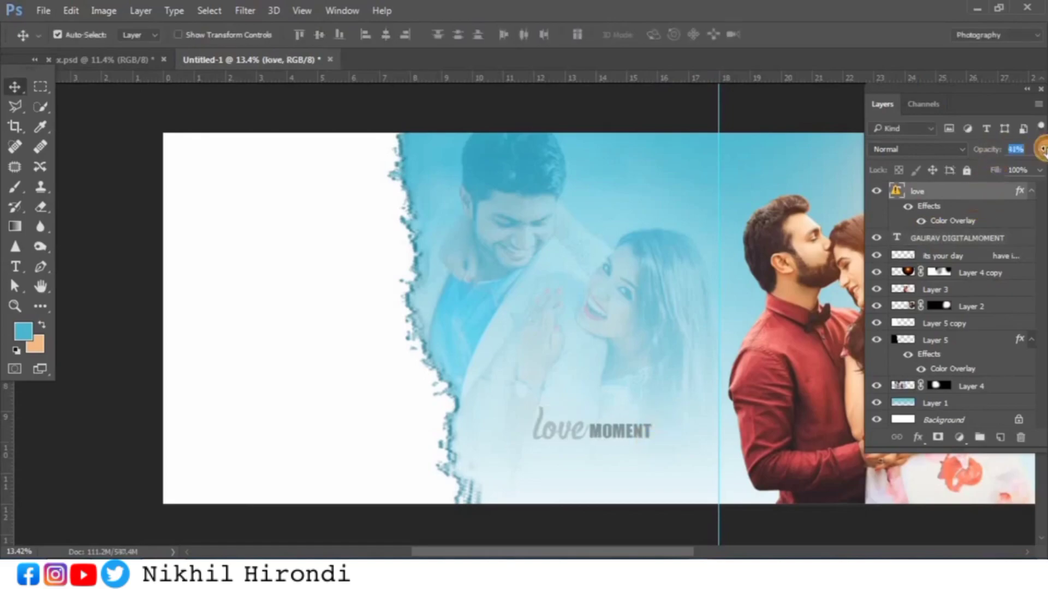
double_click(956, 223)
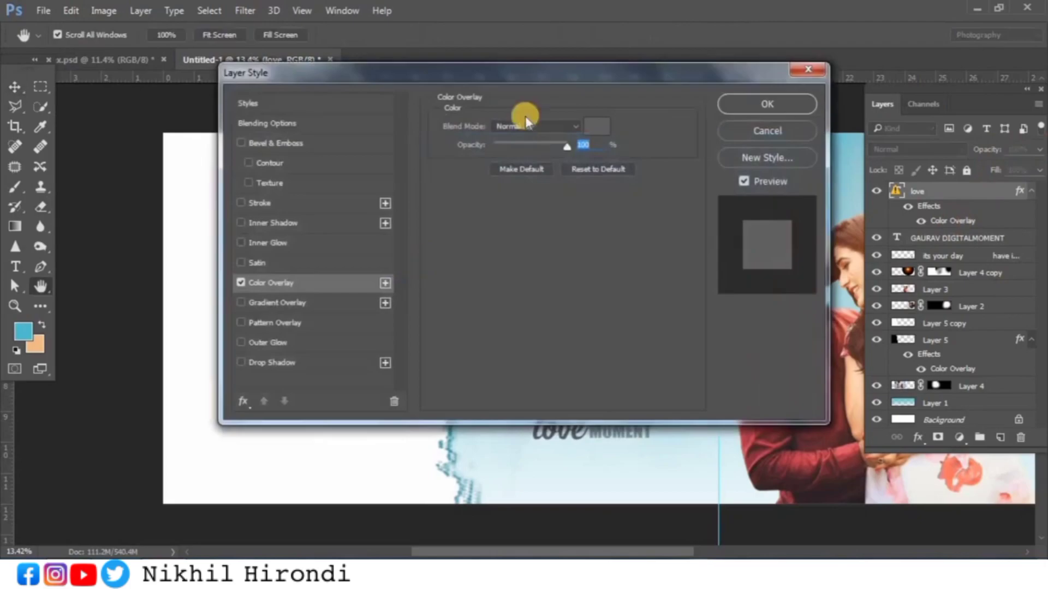
click(599, 135)
text(ff0000)
click(873, 272)
click(786, 105)
click(14, 86)
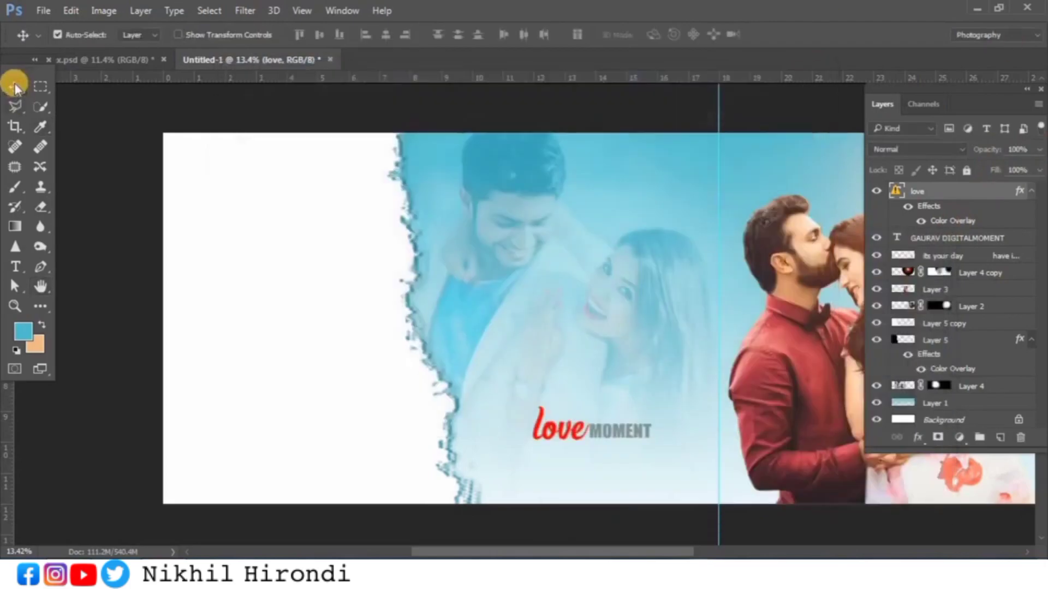
Copy the two-line Congratulations text from x.psd to the spread, directly beneath the love MOMENT lettering
click(61, 58)
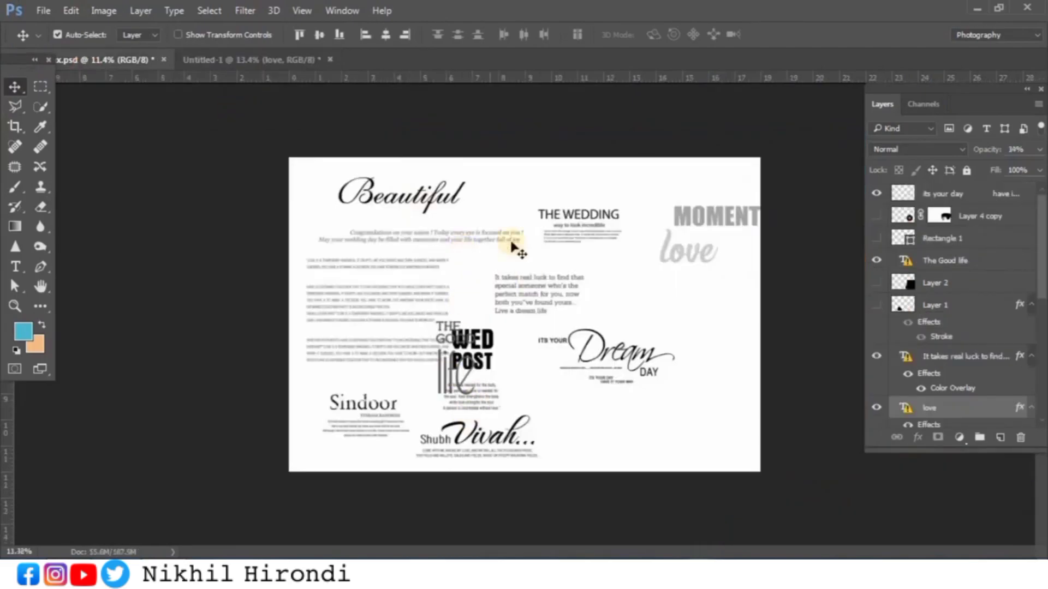
drag(496, 242, 655, 453)
key(ctrl+t)
key(Return)
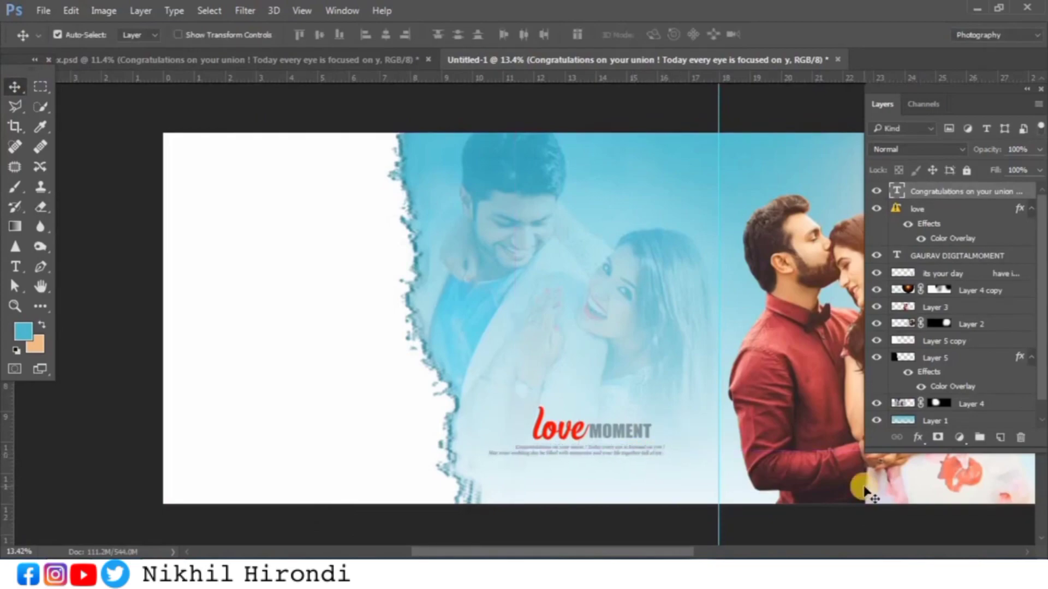
Select the lettering layers together and shift love MOMENT with its Congratulations text slightly down and right
shift+click(944, 273)
drag(649, 452, 657, 452)
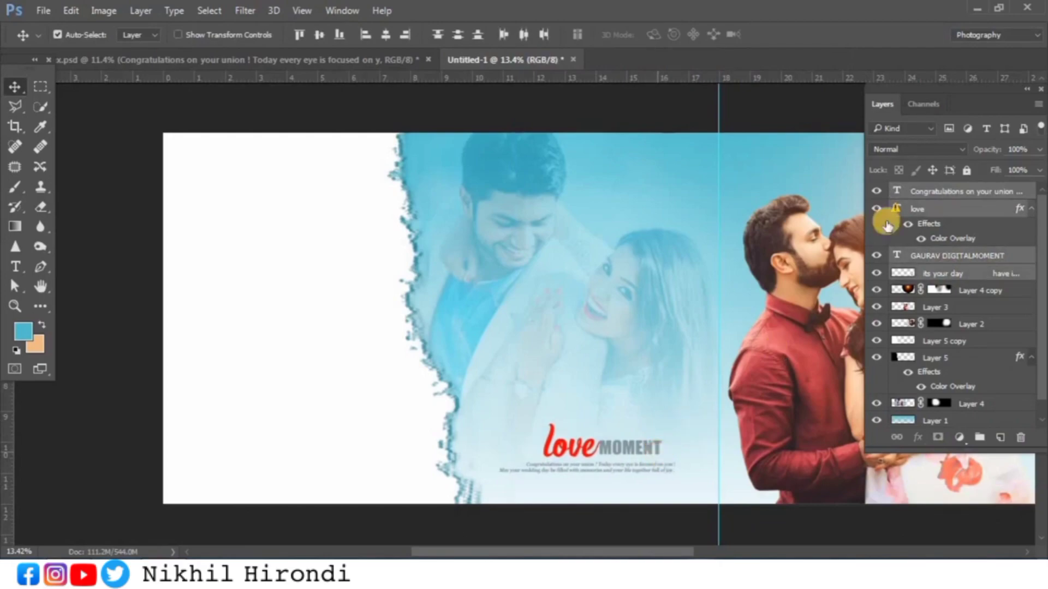
click(971, 191)
Open the bride-and-groom beach photo from the wedding photo folder, copy it onto the white torn-edge panel and close the source photo
click(371, 199)
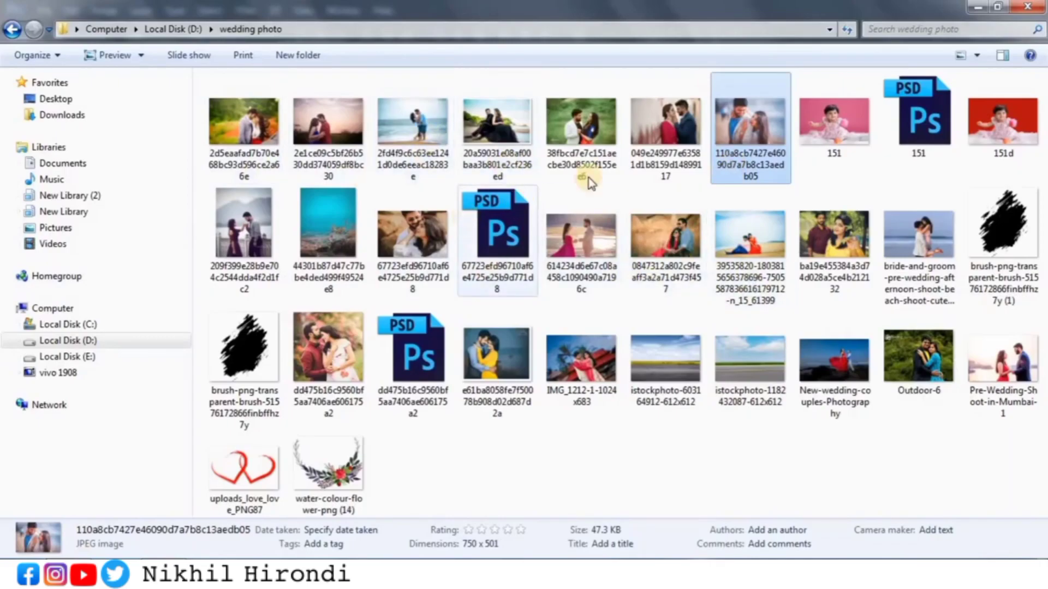
drag(893, 265, 528, 122)
drag(695, 59, 709, 66)
drag(363, 164, 271, 292)
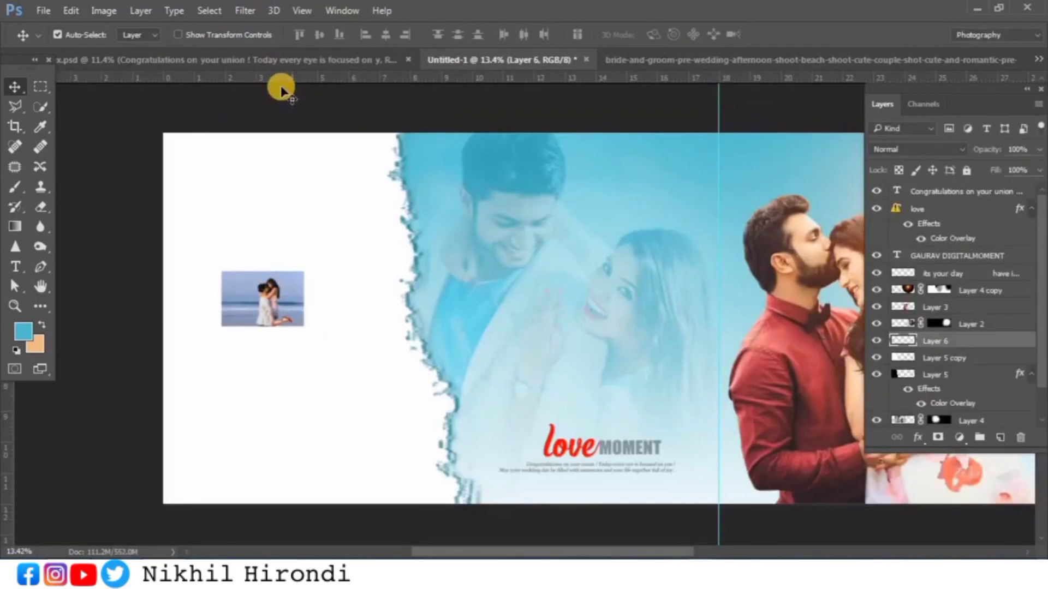
click(286, 60)
click(386, 84)
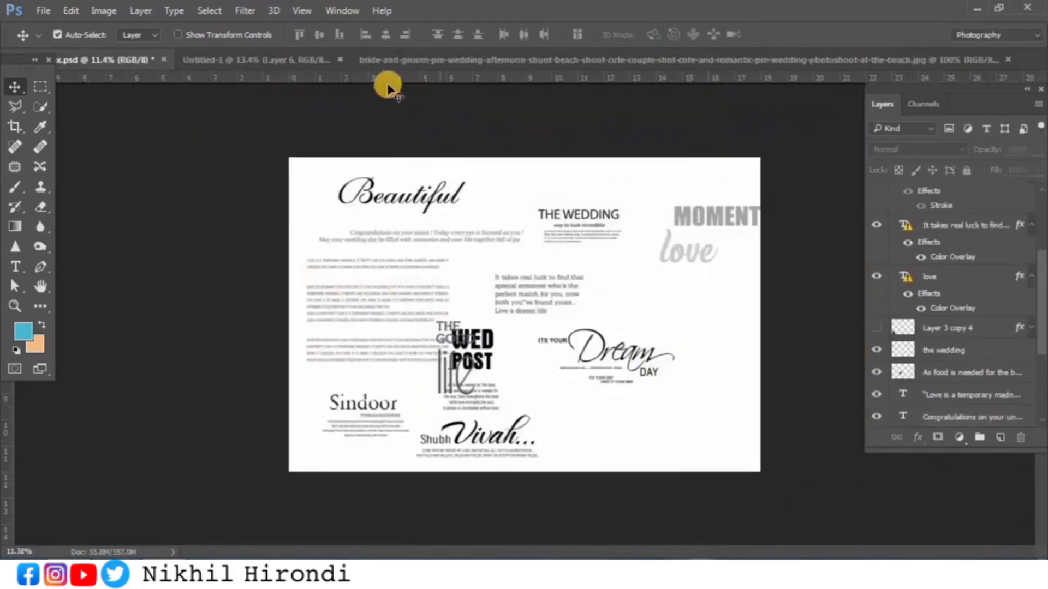
click(1011, 57)
click(213, 60)
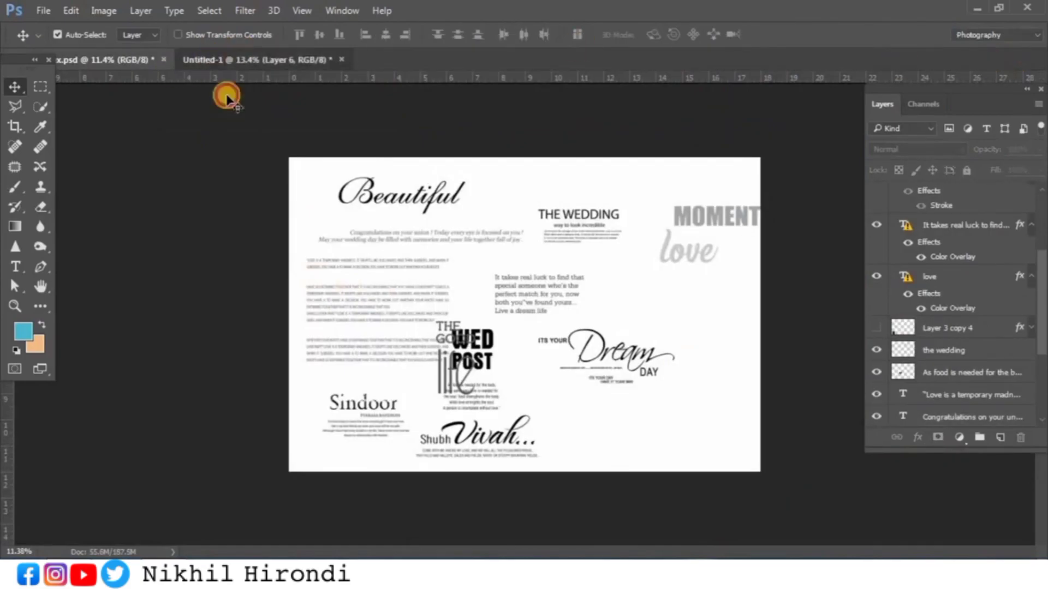
Scale the beach photo up to about 694% so it covers the whole torn-edge panel
key(ctrl+t)
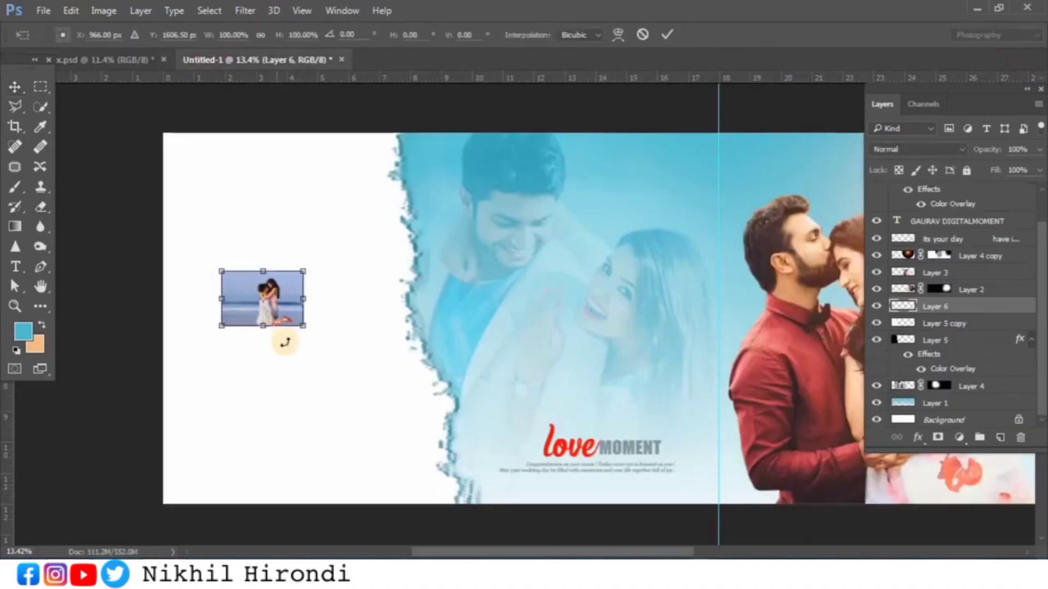
drag(302, 326, 532, 486)
drag(353, 420, 349, 431)
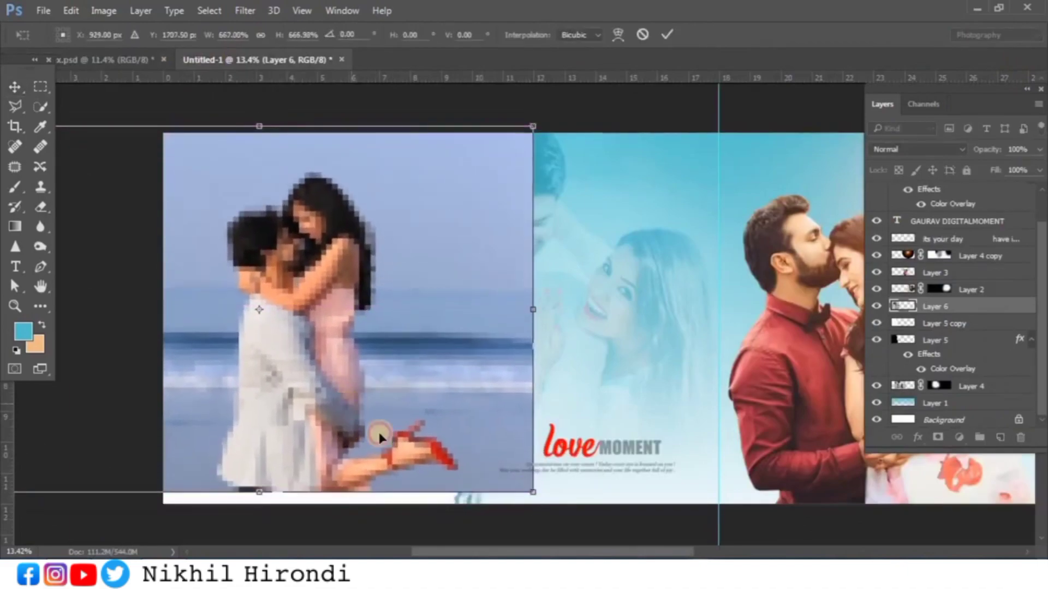
drag(532, 491, 545, 503)
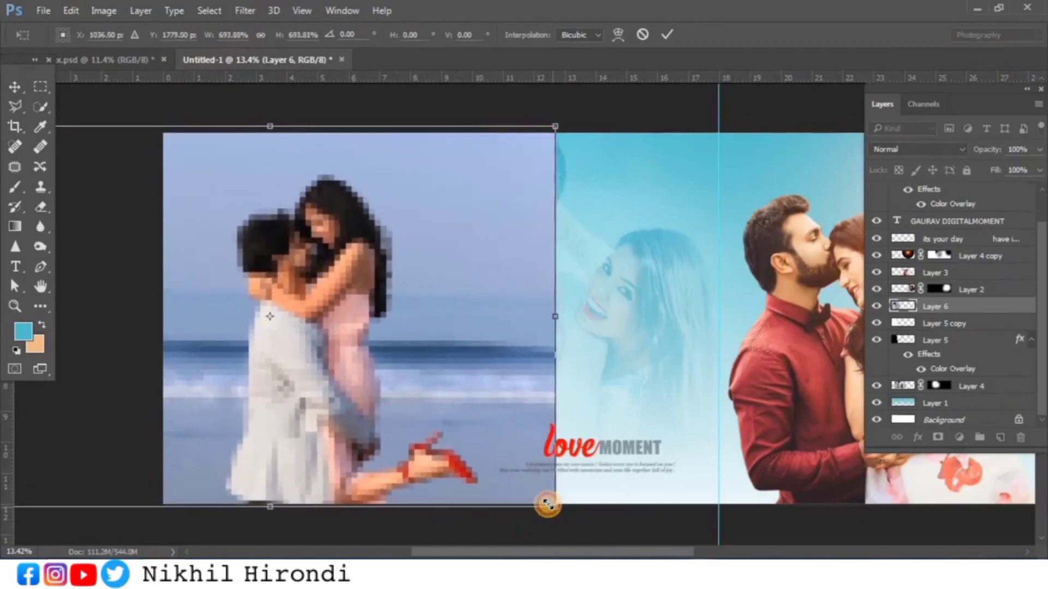
key(Return)
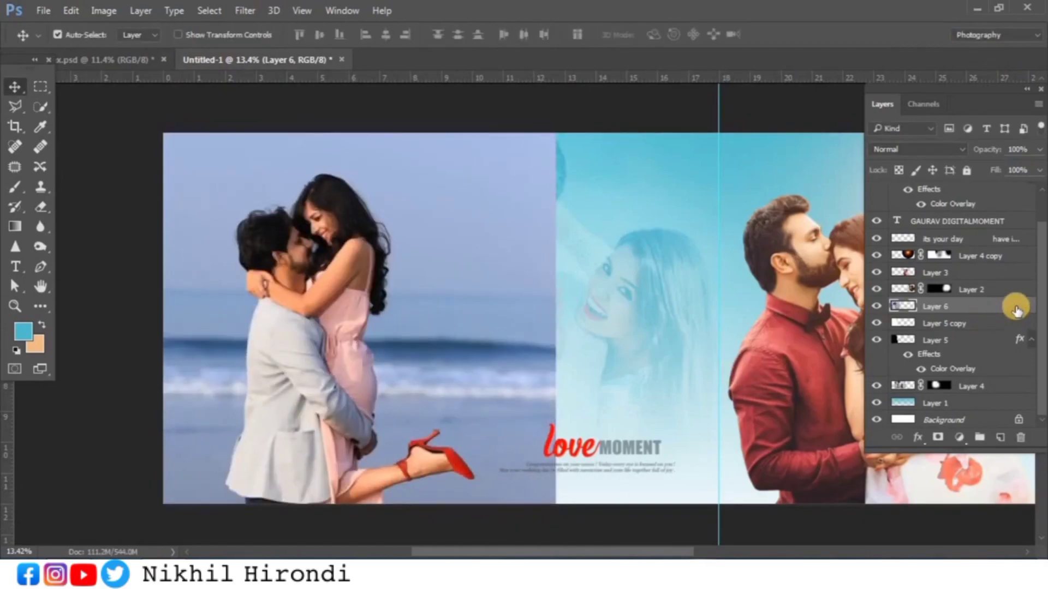
Clip the beach photo to the torn-edge panel on Layer 5 copy and shift the couple left within it
right_click(1016, 309)
click(805, 351)
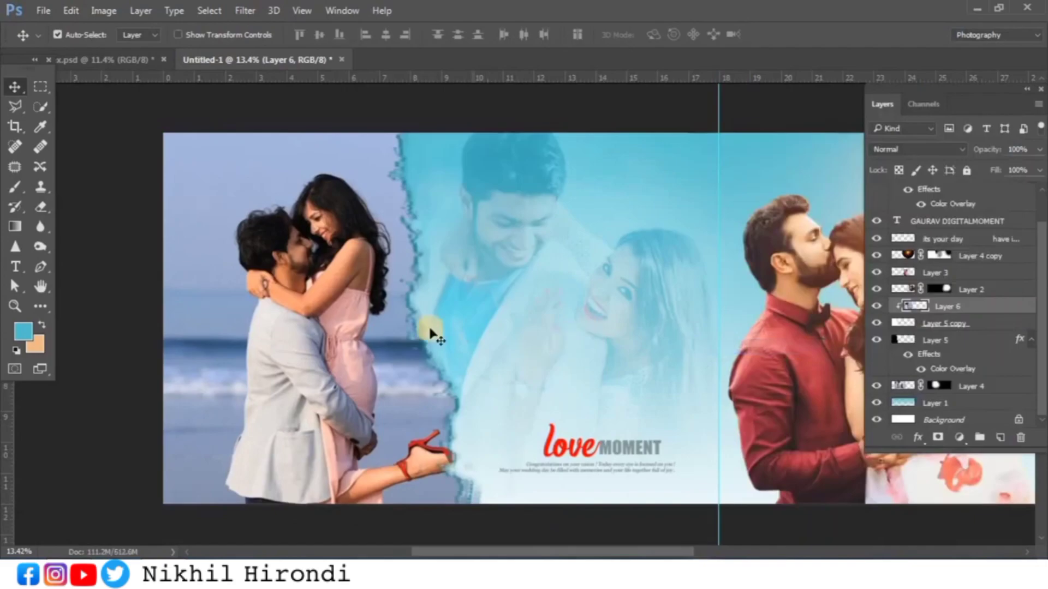
drag(379, 346, 342, 348)
Set the beach photo layer to Luminosity blending and reduce its opacity to 26%
click(947, 153)
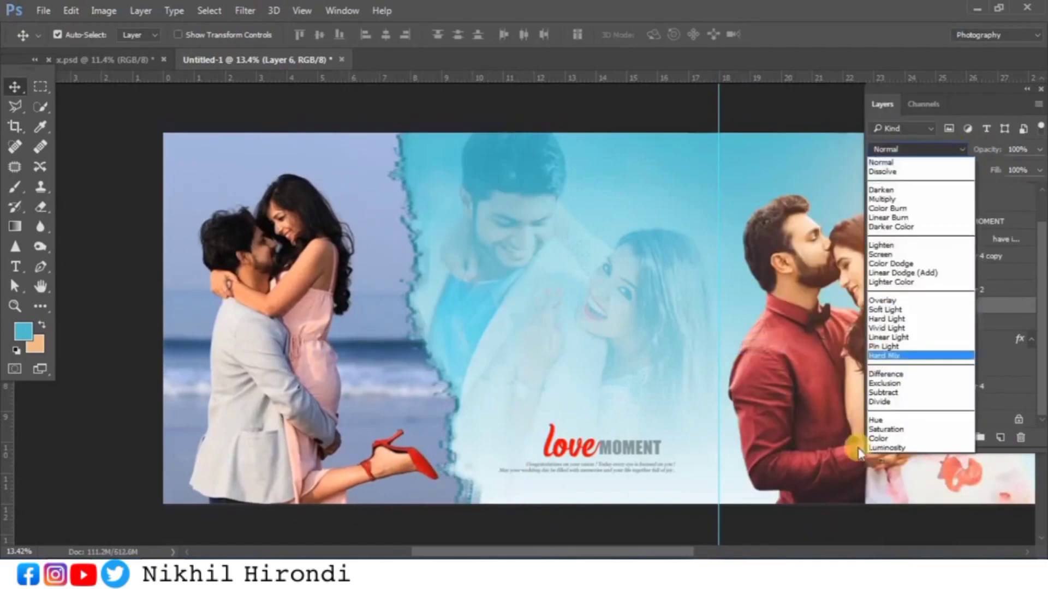
click(889, 447)
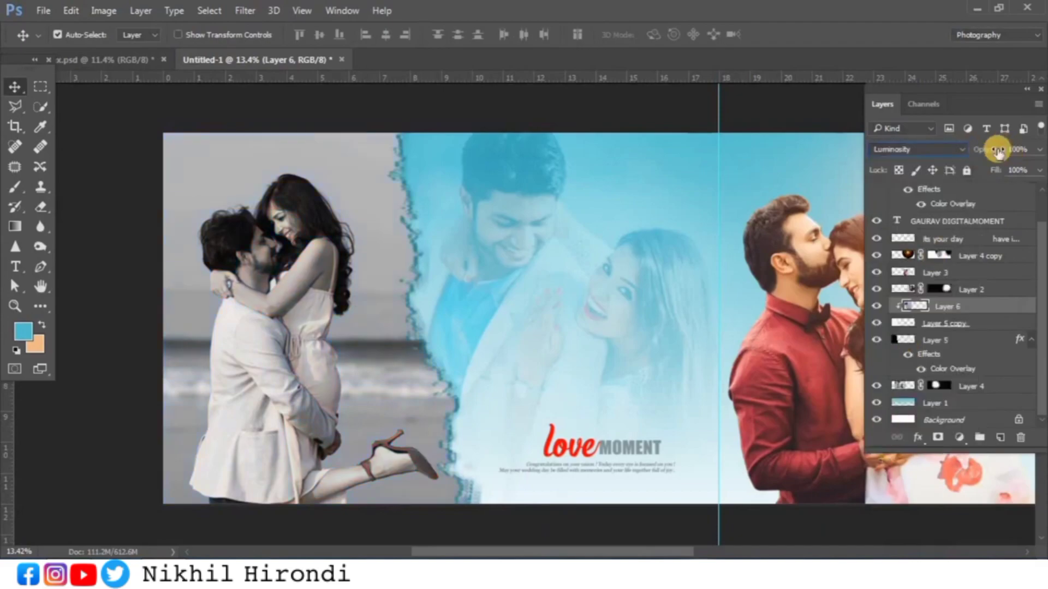
drag(969, 148, 941, 151)
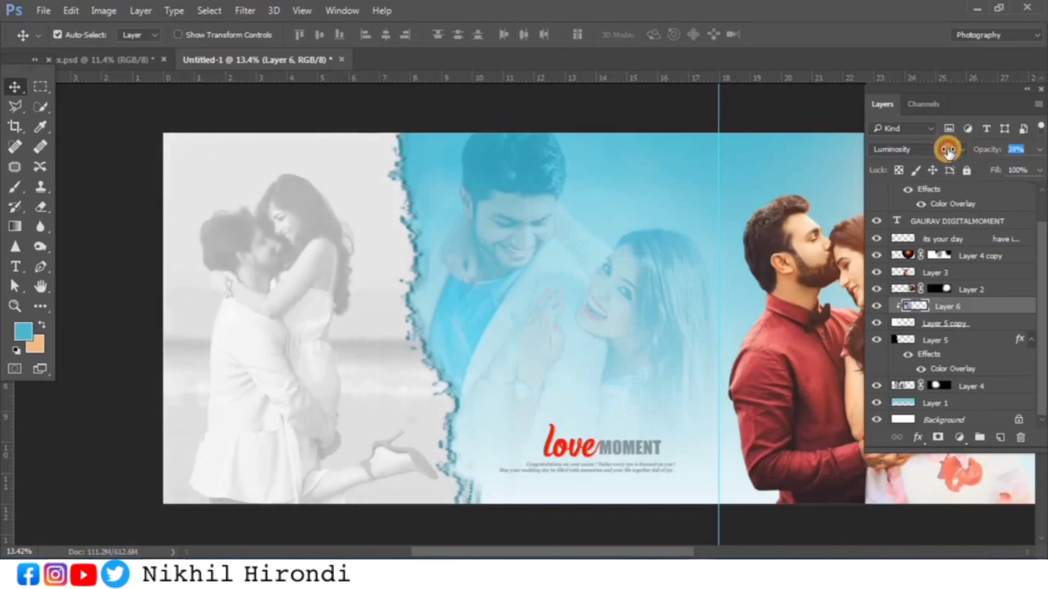
drag(944, 153, 934, 157)
drag(589, 551, 568, 550)
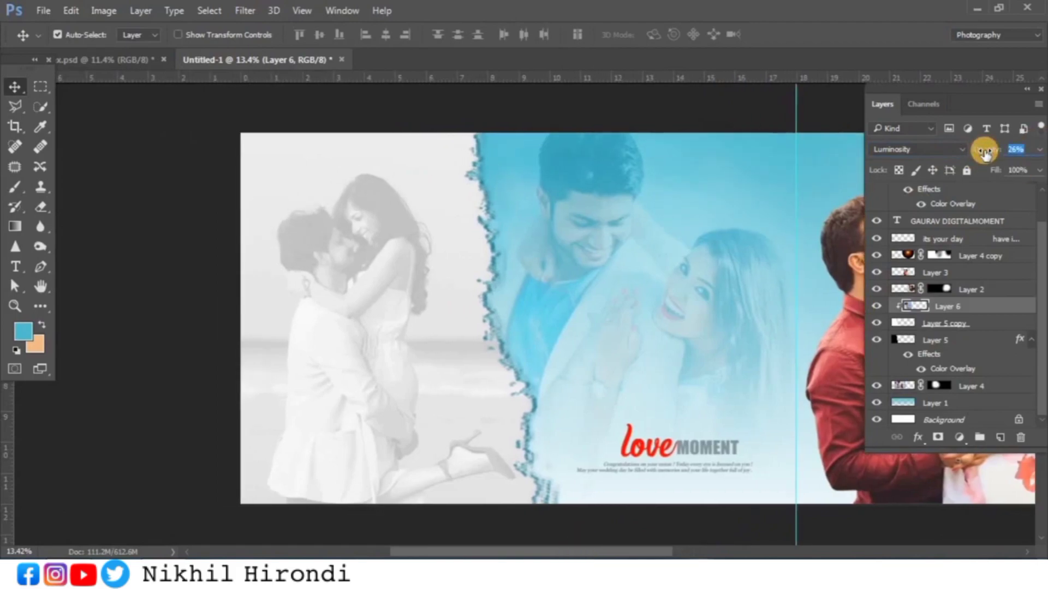
drag(984, 154, 983, 153)
Copy the Its Your Dream Day lettering from x.psd onto the lower part of the faded beach photo
click(110, 58)
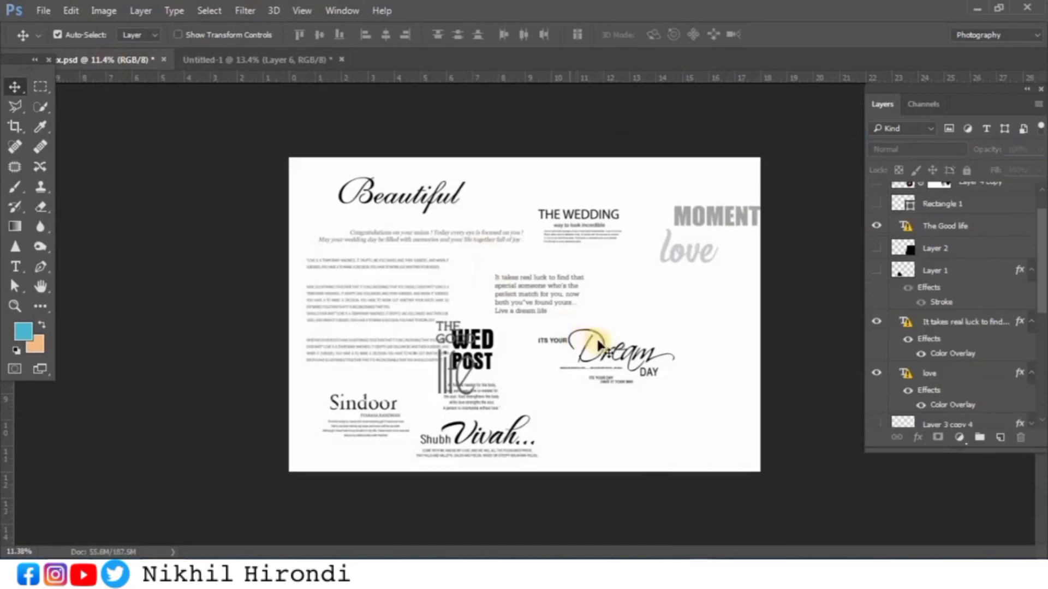
drag(615, 351, 540, 353)
click(620, 387)
drag(655, 377, 390, 393)
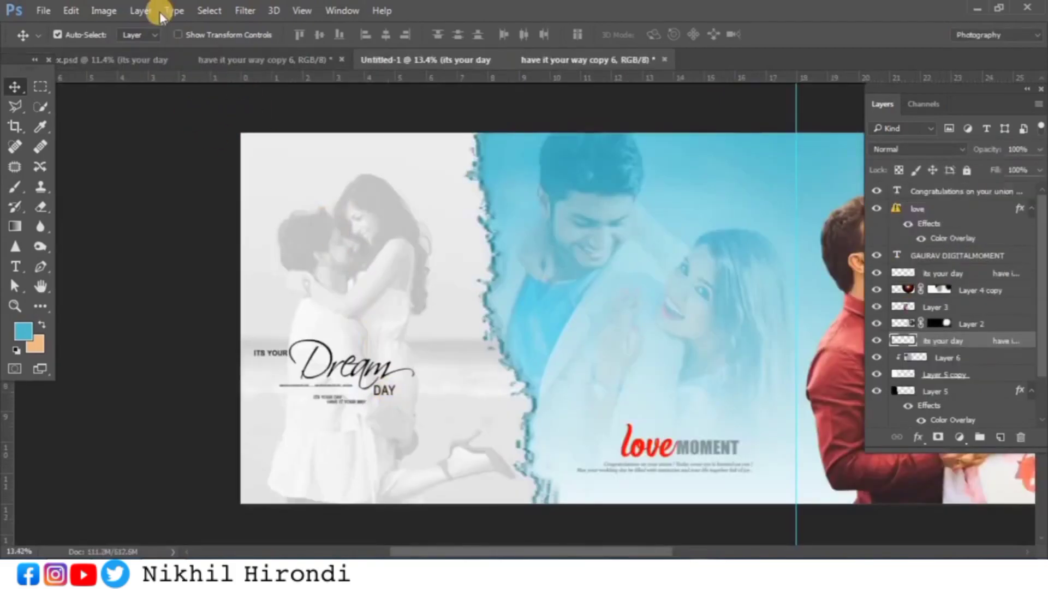
Copy the "Love is a temporary madness" paragraph from x.psd and nudge it into place beneath the Dream Day lettering on the torn-edge panel
click(245, 60)
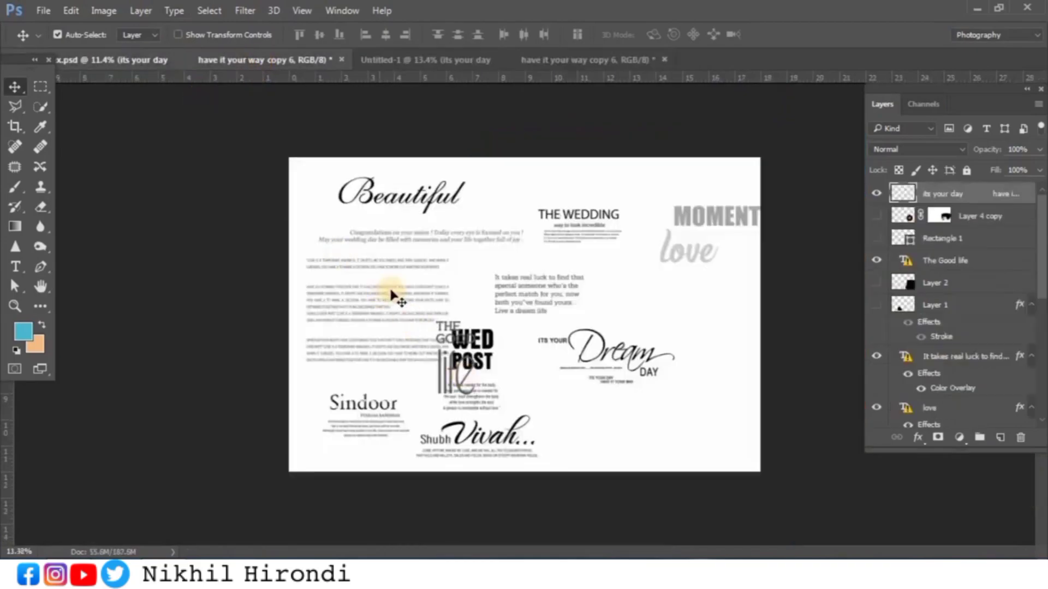
drag(413, 306, 343, 454)
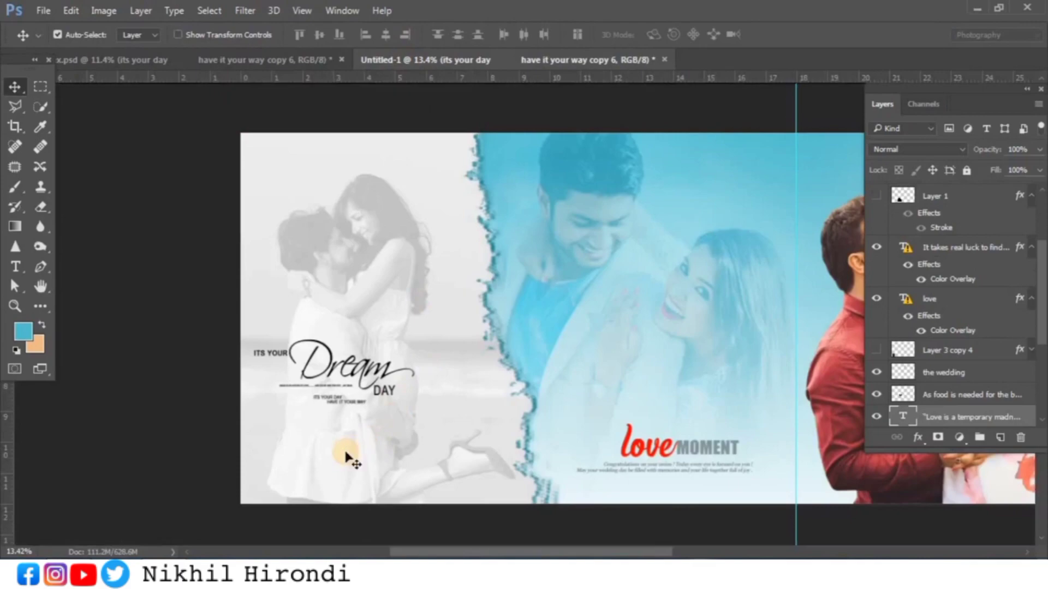
key(shift+Down)
key(shift+Down)
key(shift+Down)
key(shift+Down)
key(shift+Down)
key(shift+Down)
key(shift+Down)
key(shift+Down)
key(shift+Down)
key(shift+Down)
key(shift+Down)
key(shift+Down)
key(shift+Down)
key(shift+Down)
key(shift+Down)
key(shift+Down)
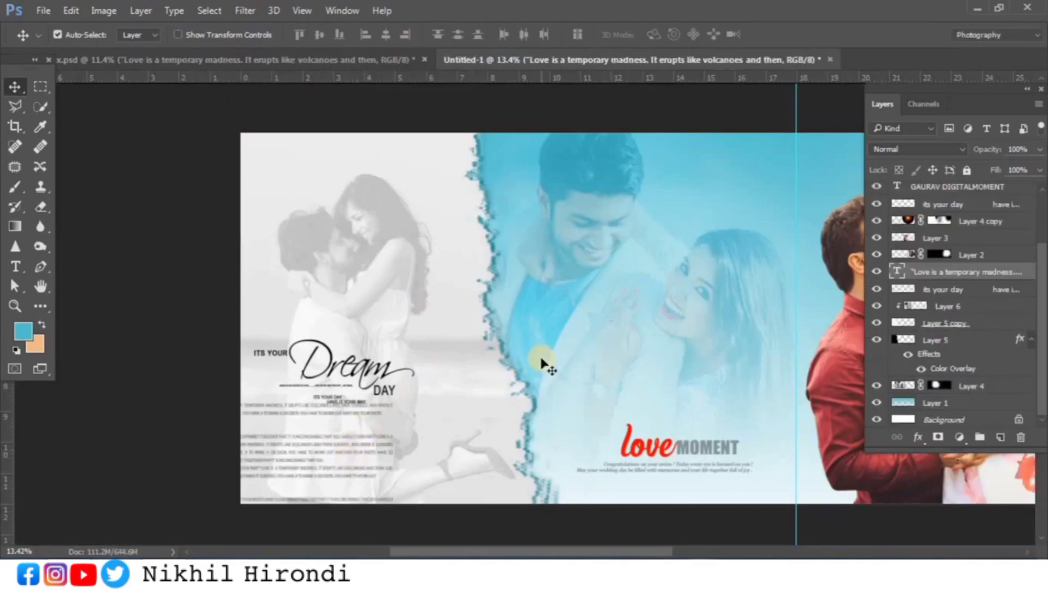
key(shift+Right)
key(shift+Right)
key(shift+Right)
key(shift+Right)
key(shift+Right)
key(shift+Right)
key(shift+Right)
key(shift+Right)
key(shift+Right)
key(shift+Right)
key(shift+Right)
key(shift+Right)
key(shift+Right)
key(shift+Right)
key(shift+Right)
key(shift+Right)
key(shift+Right)
key(shift+Right)
key(shift+Right)
key(shift+Right)
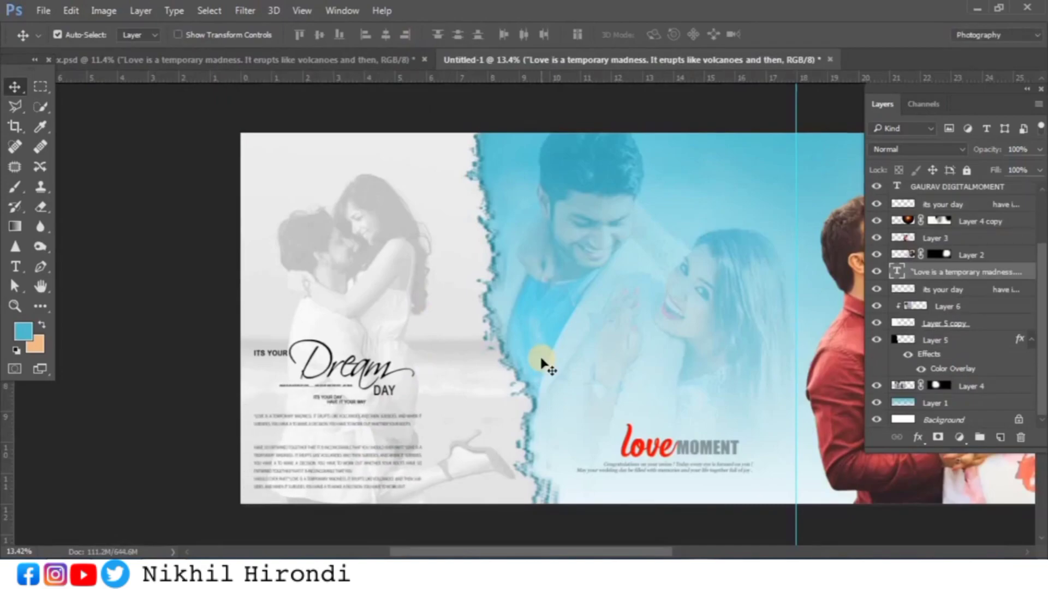
key(shift+Left)
key(shift+Left)
key(shift+Left)
key(shift+Left)
key(shift+Left)
key(shift+Left)
key(shift+Left)
key(shift+Up)
key(shift+Up)
key(shift+Up)
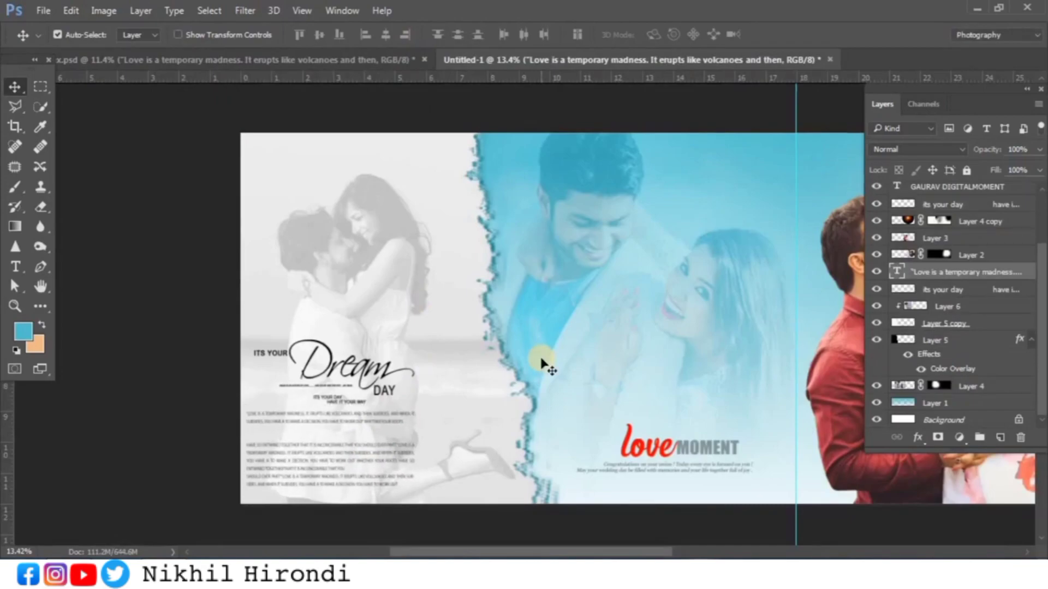
Select the Dream Day lettering and its paragraph together and scale them down to about 59%
drag(994, 269, 961, 287)
click(877, 291)
click(877, 291)
ctrl+click(922, 291)
key(ctrl+t)
drag(417, 339, 398, 358)
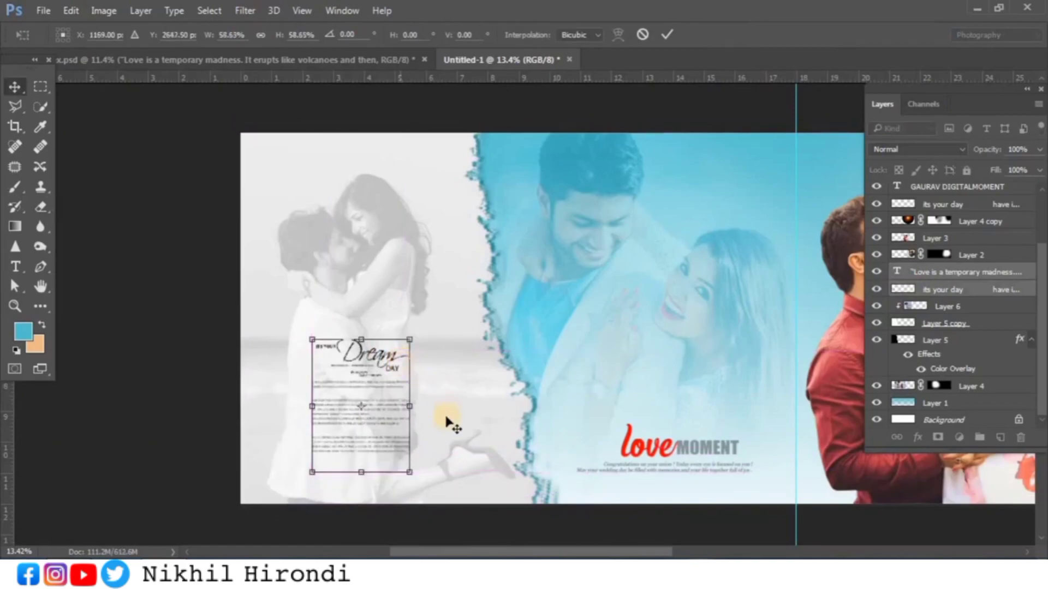
key(Return)
Nudge the scaled Dream Day lettering and paragraph slightly down and to the right
key(shift+Down)
key(shift+Down)
key(shift+Down)
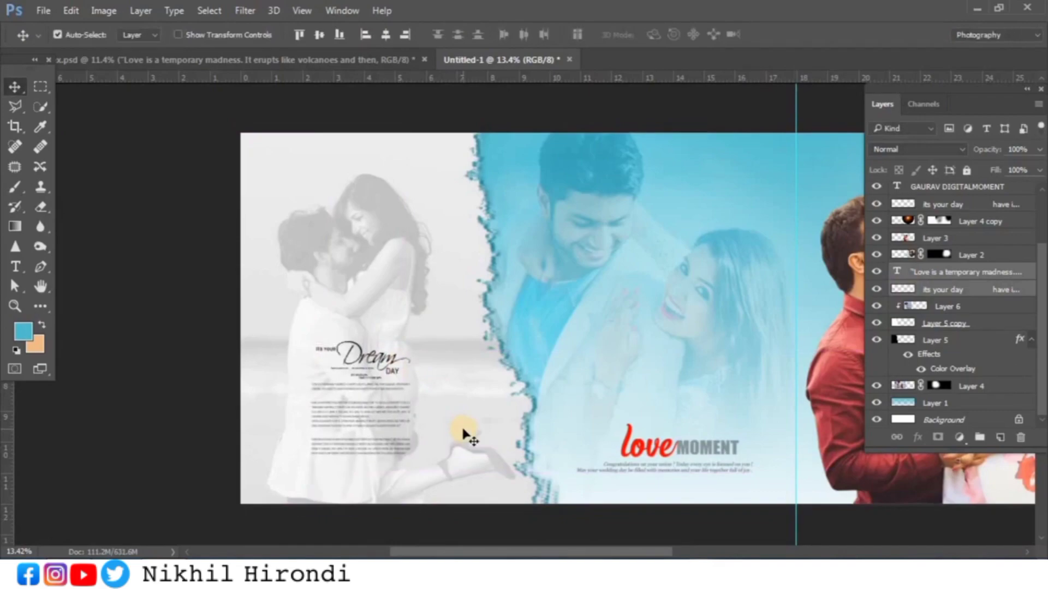
key(shift+Right)
key(shift+Right)
key(shift+Right)
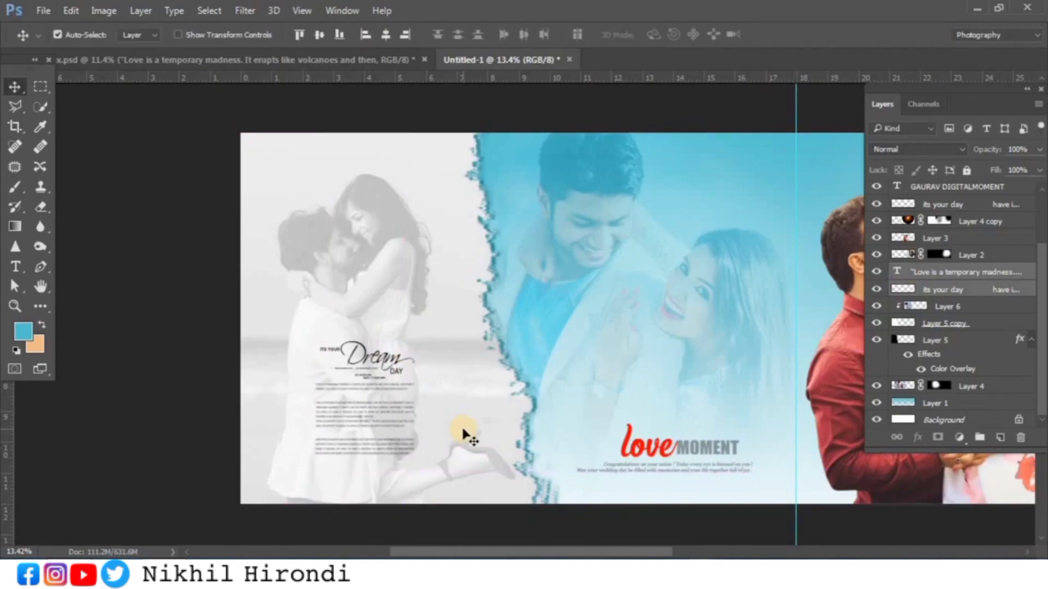
Select the faded beach photo on Layer 6 and nudge it slightly to the right within the torn-edge panel
click(464, 431)
key(shift+Right)
key(shift+Right)
key(shift+Right)
key(shift+Right)
key(shift+Right)
key(shift+Right)
key(shift+Right)
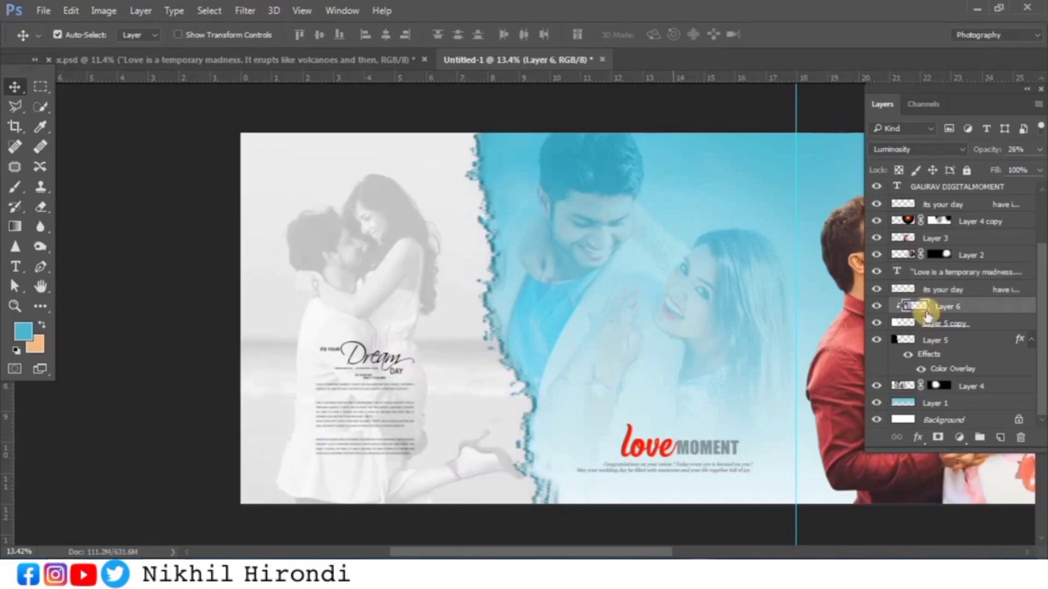
Reselect the Dream Day lettering with its paragraph and fine-tune their horizontal position over the beach couple
click(948, 289)
ctrl+click(948, 273)
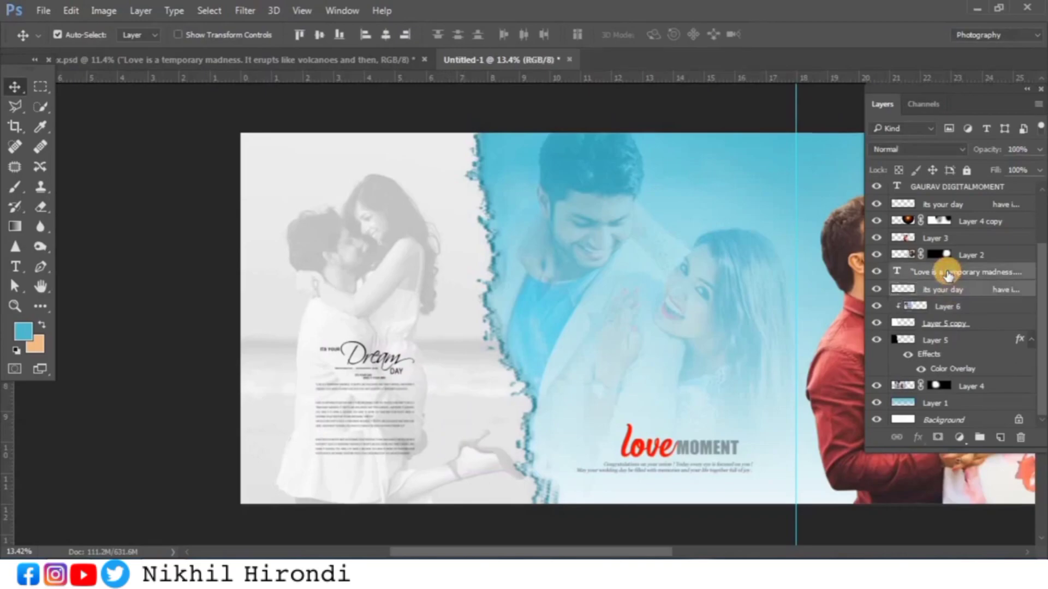
key(shift+Right)
key(shift+Right)
key(shift+Right)
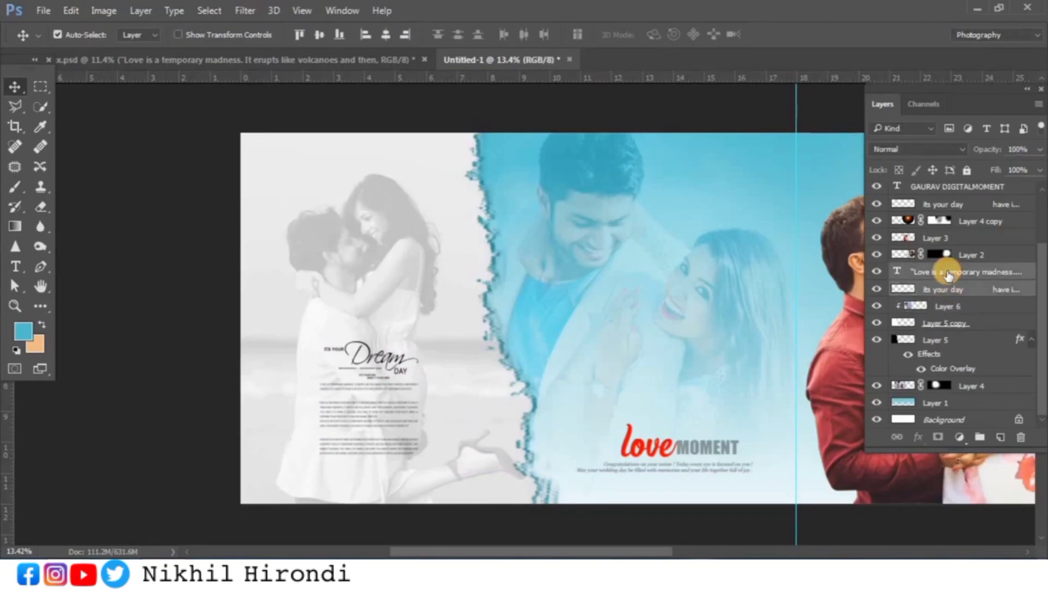
key(shift+Left)
key(shift+Left)
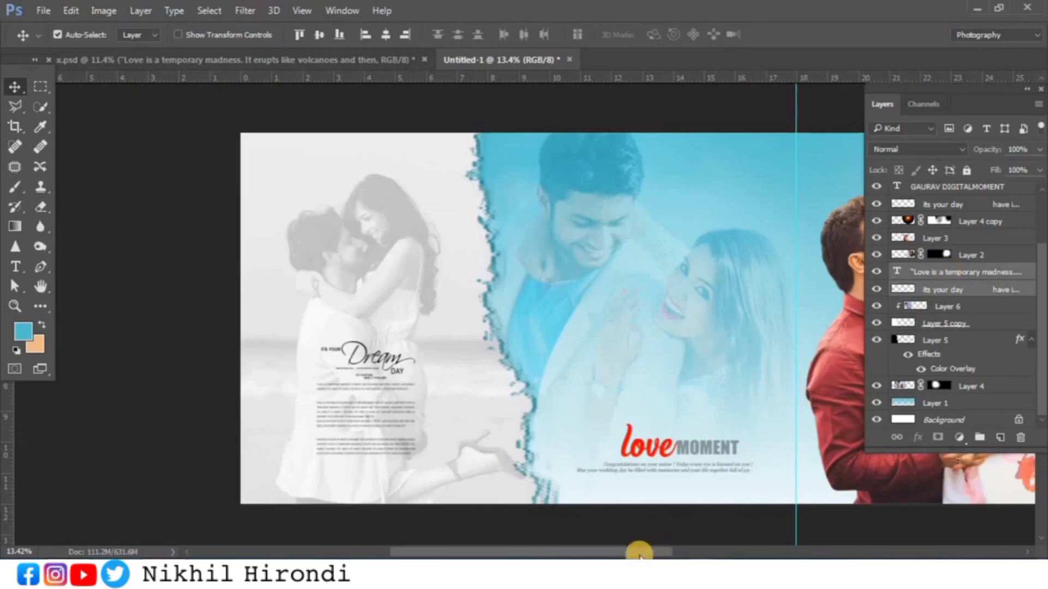
Select the Dream Day lettering beside the cut-out couple and move it about 0.32 in left and 0.63 in up
drag(645, 553, 797, 552)
click(708, 490)
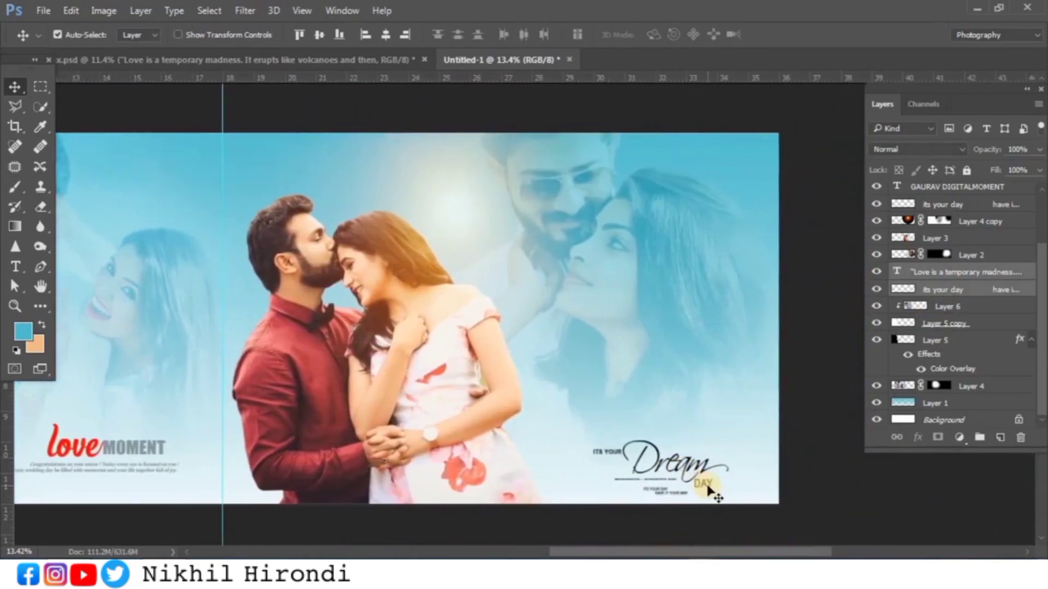
click(703, 485)
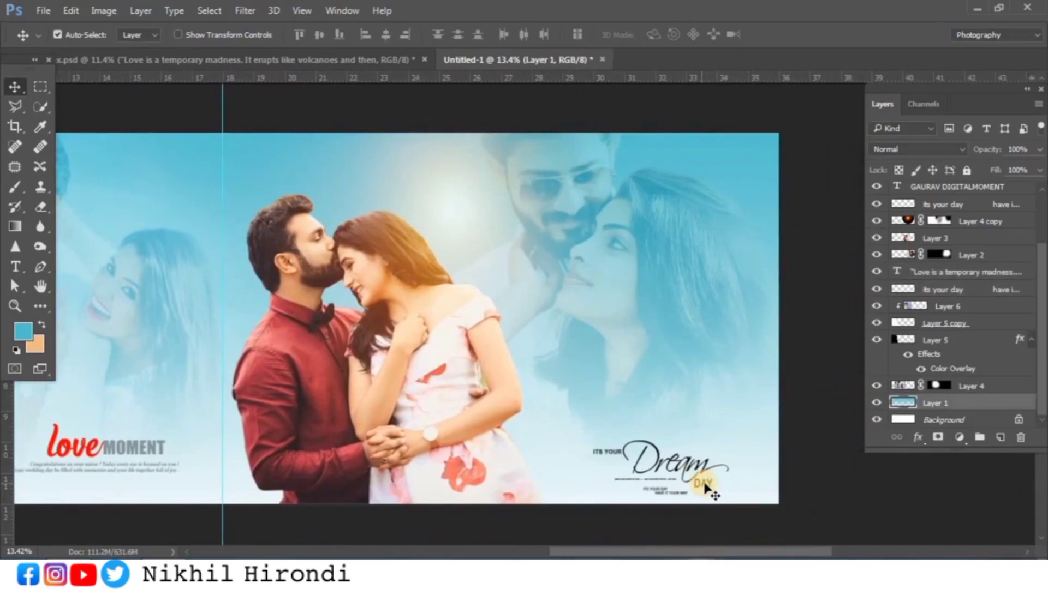
click(705, 485)
key(ctrl+t)
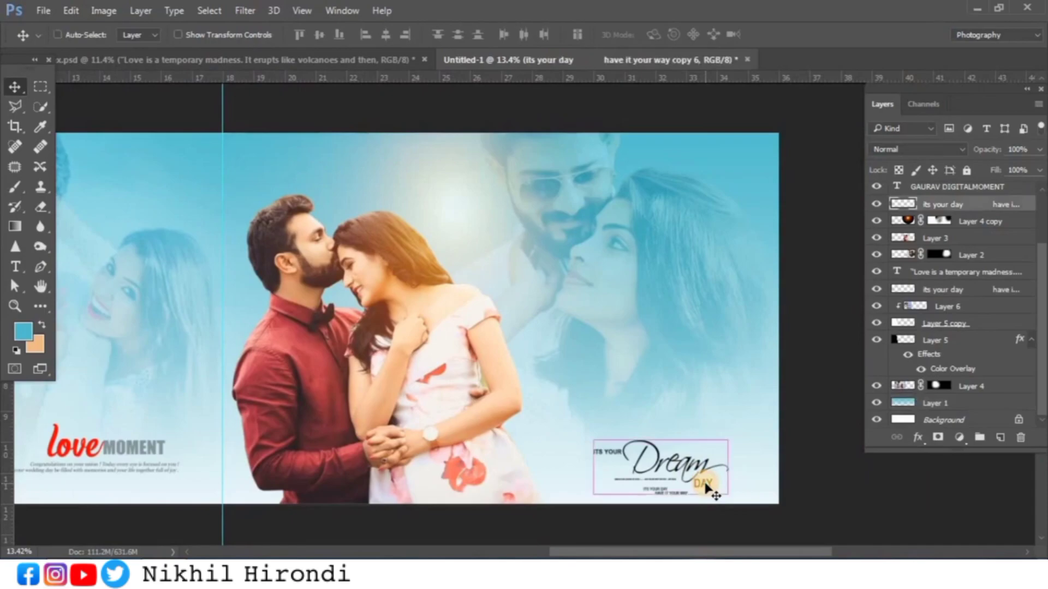
drag(672, 472, 668, 461)
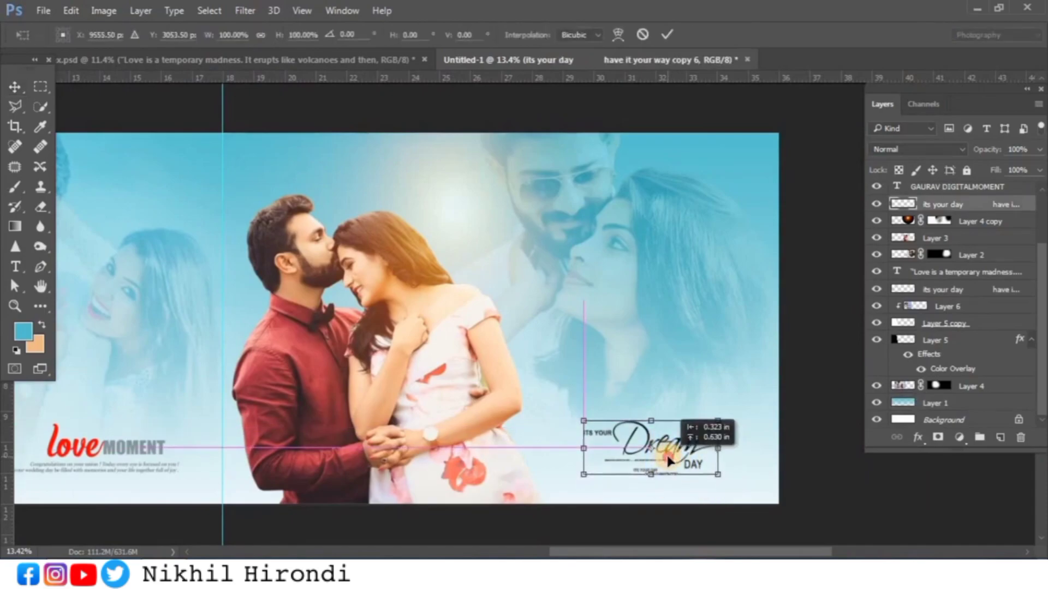
key(Return)
Nudge the Dream Day lettering beside the cut-out couple slightly upward and fine-tune its horizontal position
key(shift+Up)
key(shift+Up)
key(shift+Right)
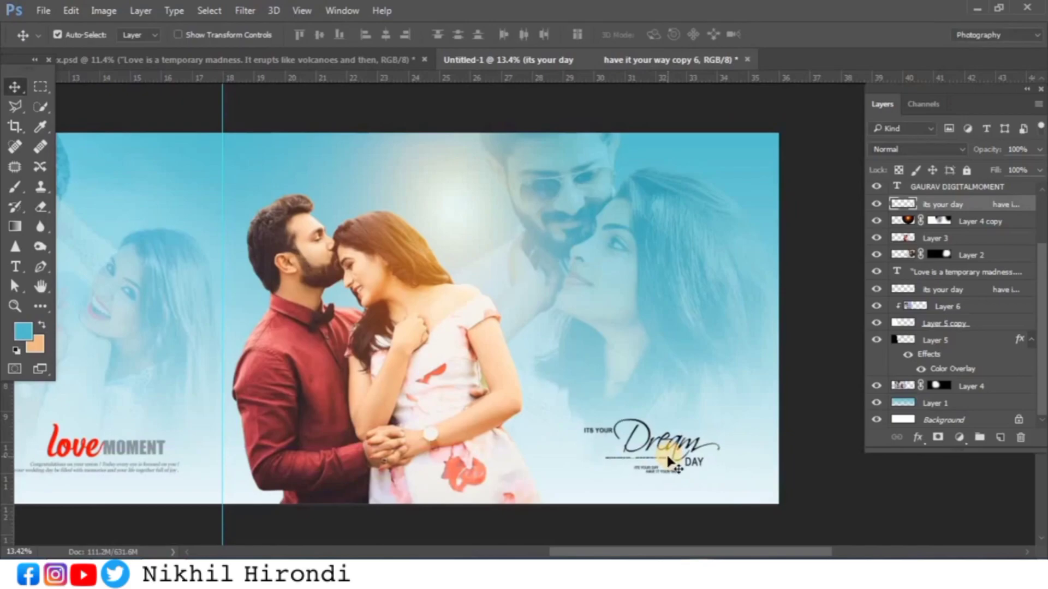
key(shift+Left)
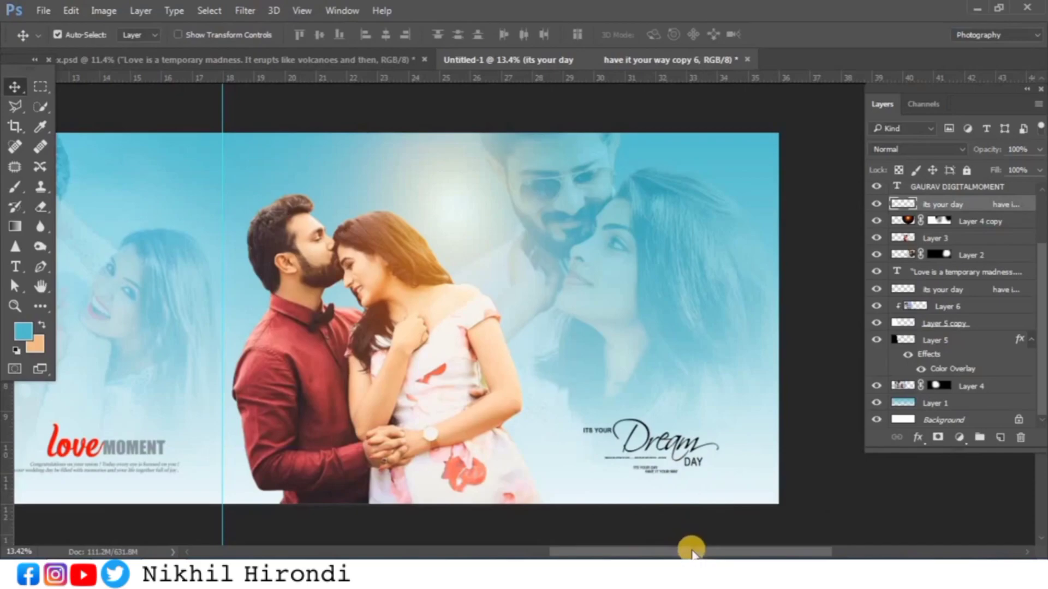
Remove the vertical guide from the middle of the album spread
drag(690, 551, 604, 556)
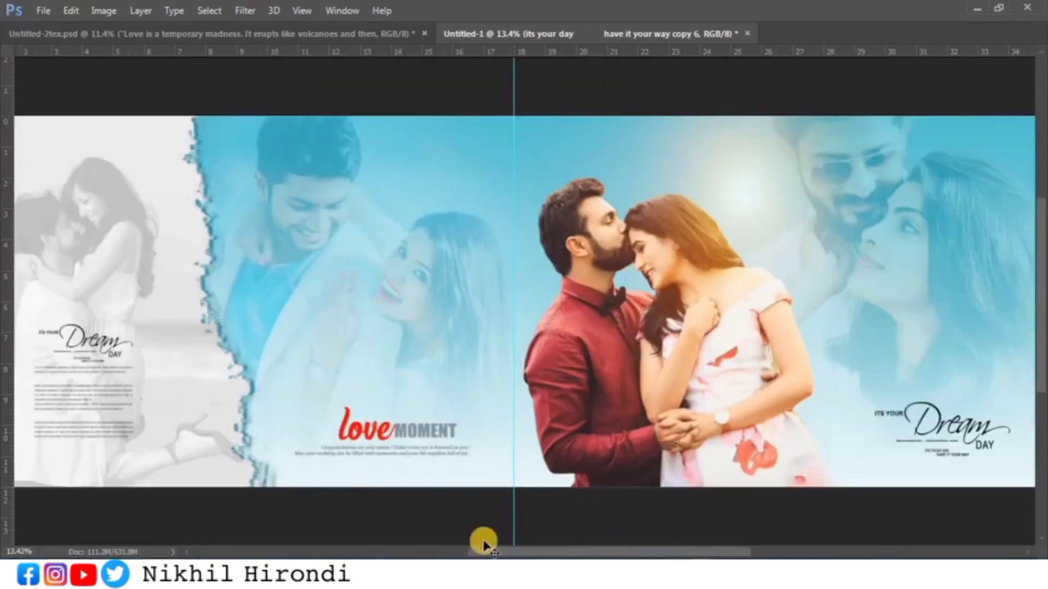
drag(513, 494, 2, 453)
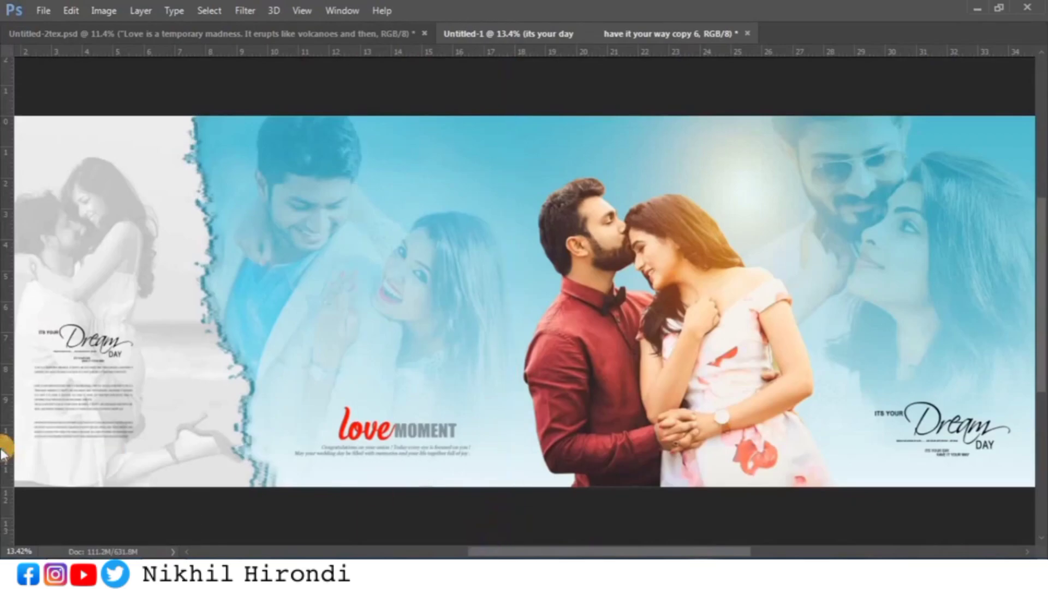